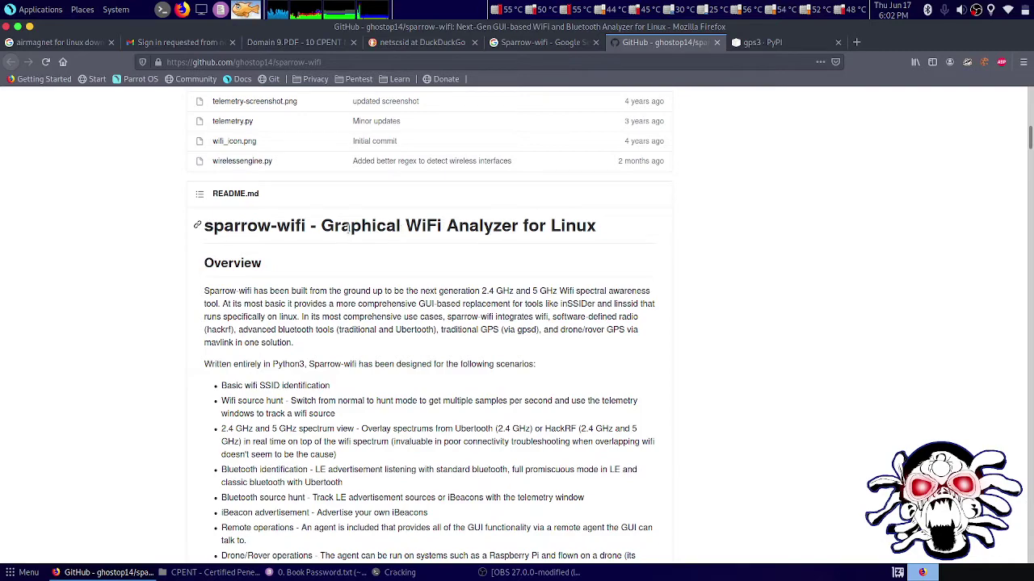
Read the sparrow-wifi README from its title down to the QtChart notes and install commands.
left_click_drag(323, 227, 407, 226)
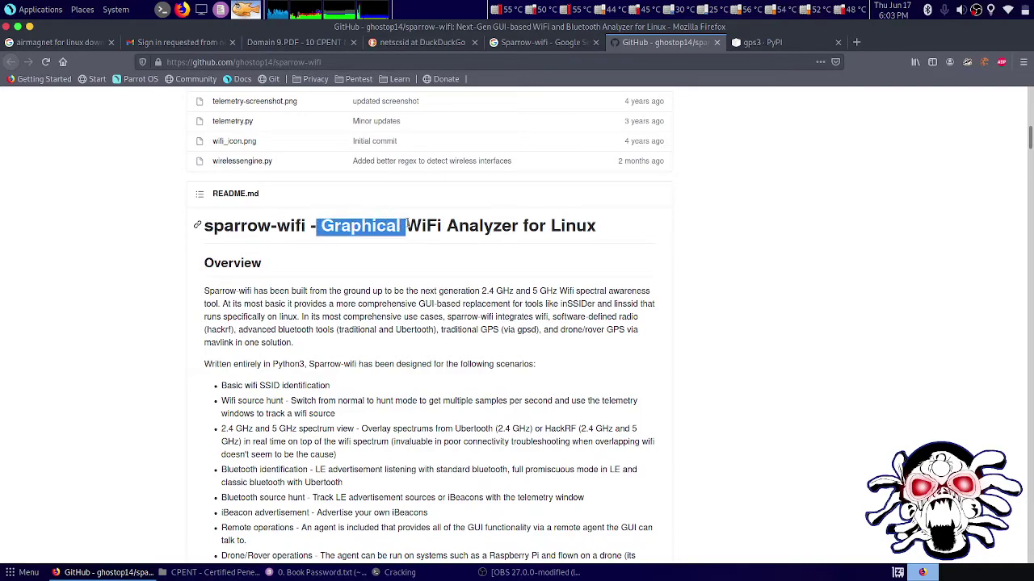
scroll(406, 244, "down", 3)
scroll(406, 246, "down", 6)
scroll(404, 250, "down", 5)
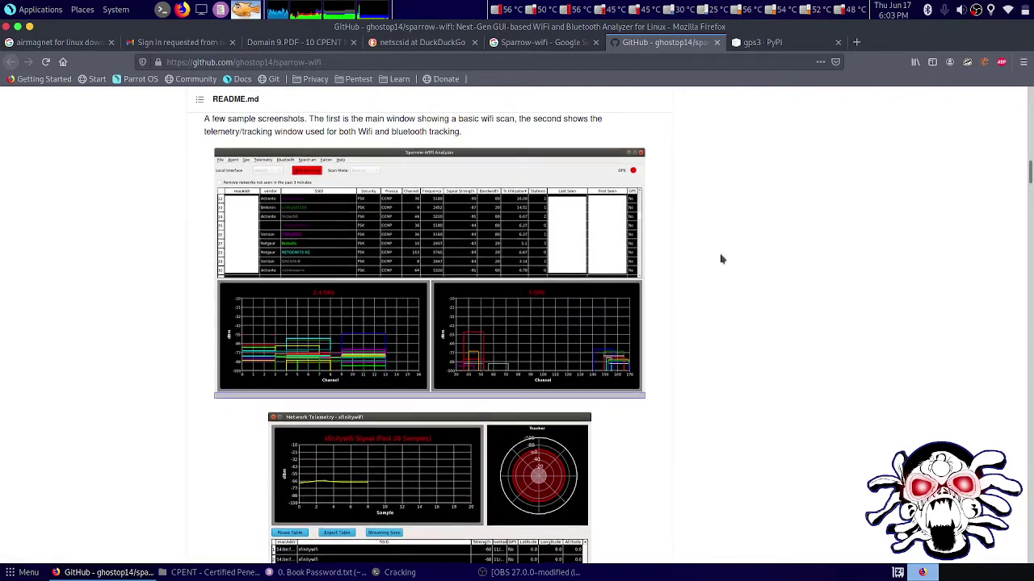
scroll(721, 258, "down", 3)
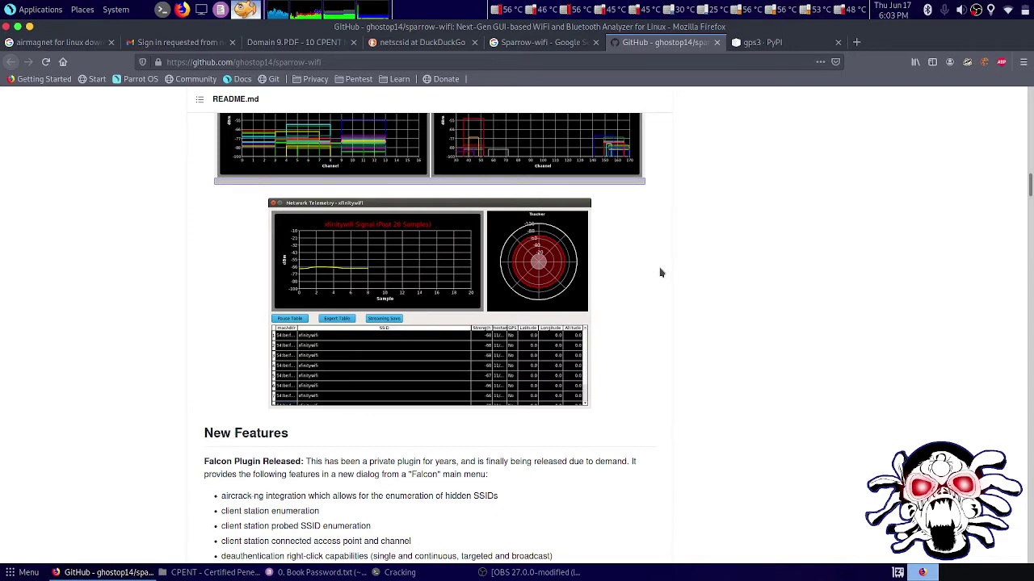
scroll(660, 273, "down", 3)
scroll(660, 273, "down", 5)
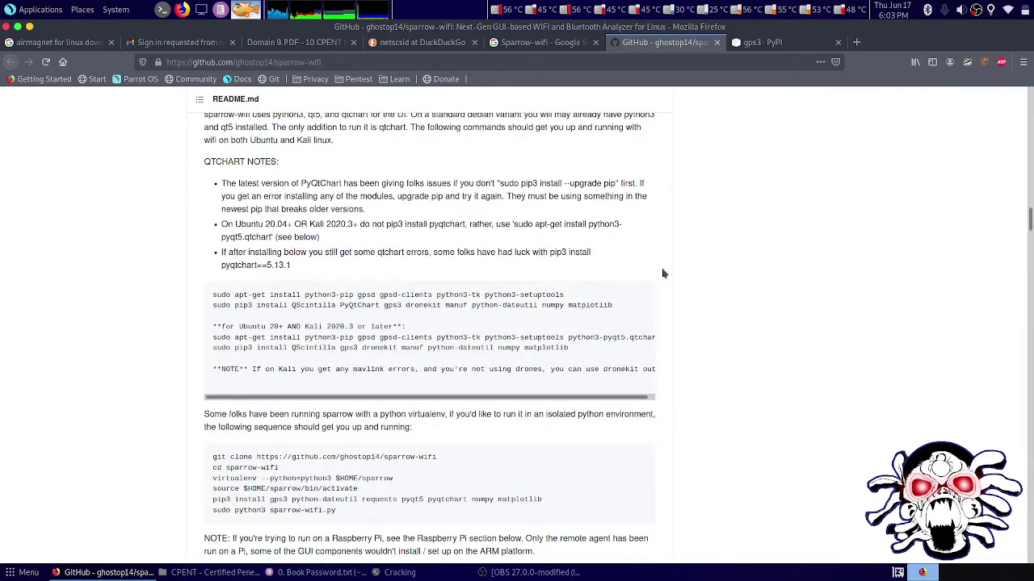
Copy the README's Ubuntu 20+/Kali apt-get dependency command and run it in the Cracking terminal.
mouse_move(494, 340)
triple_click(495, 337)
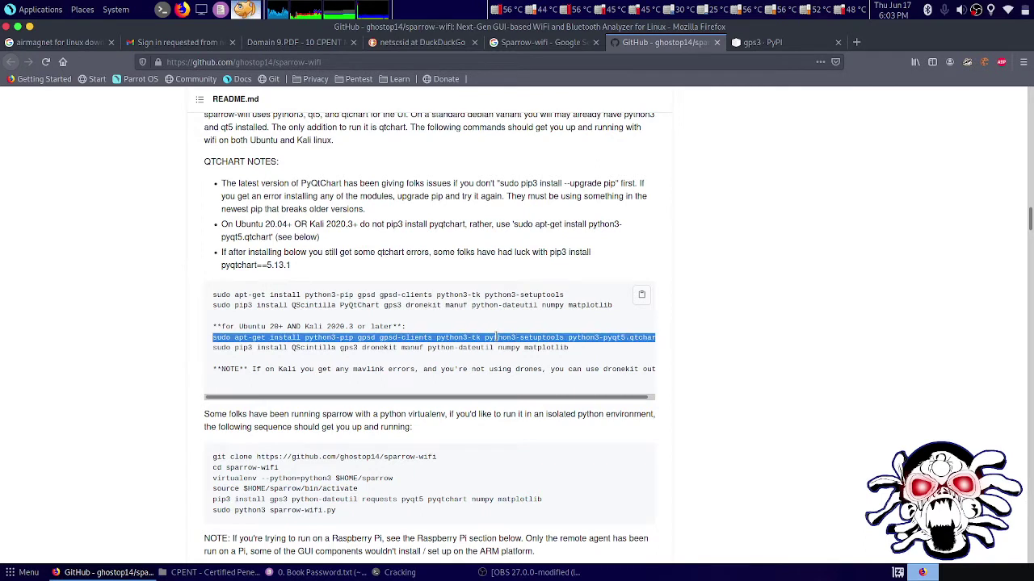
right_click(496, 337)
left_click(509, 346)
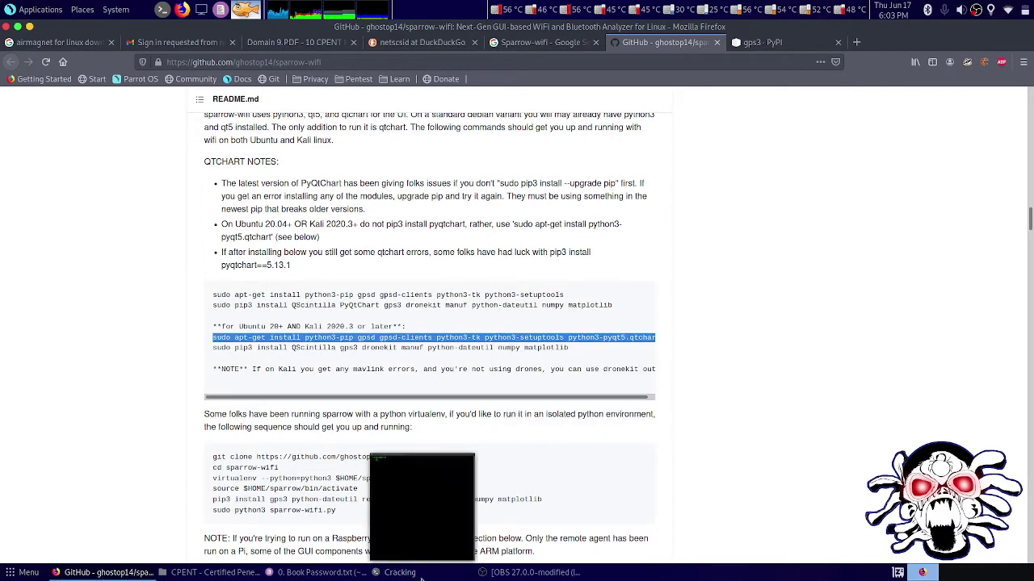
left_click(397, 572)
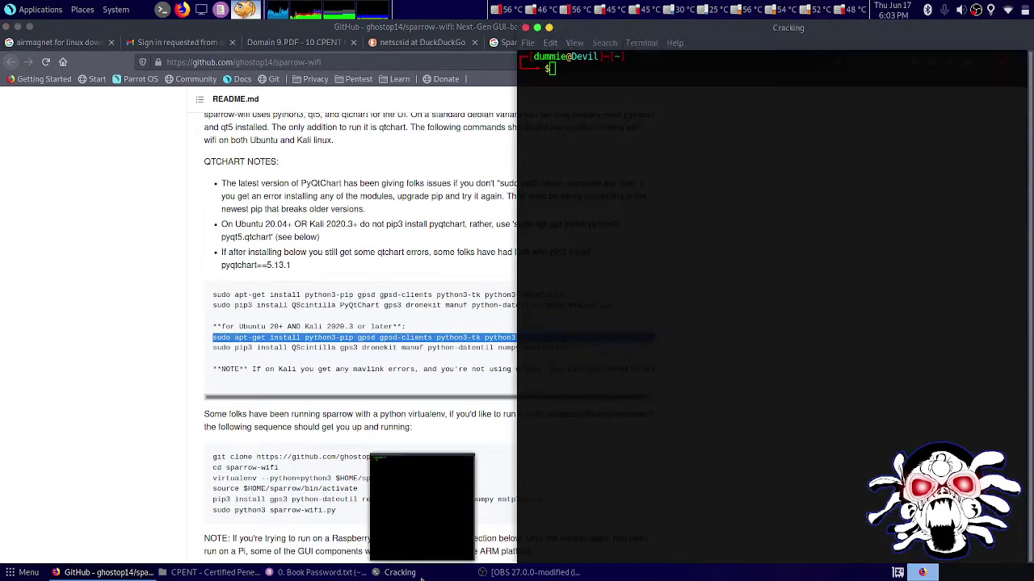
right_click(609, 151)
left_click(630, 228)
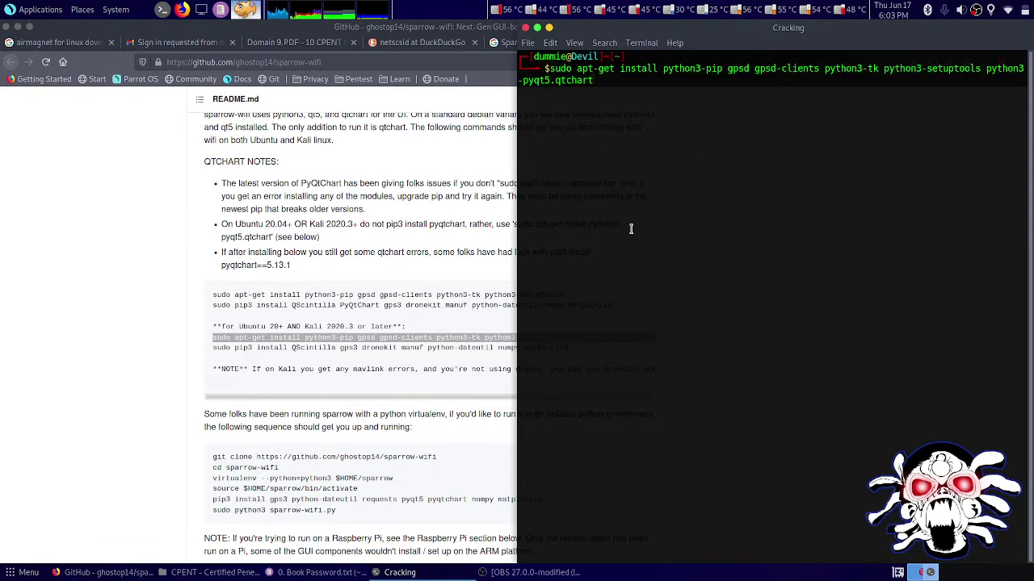
key("Return")
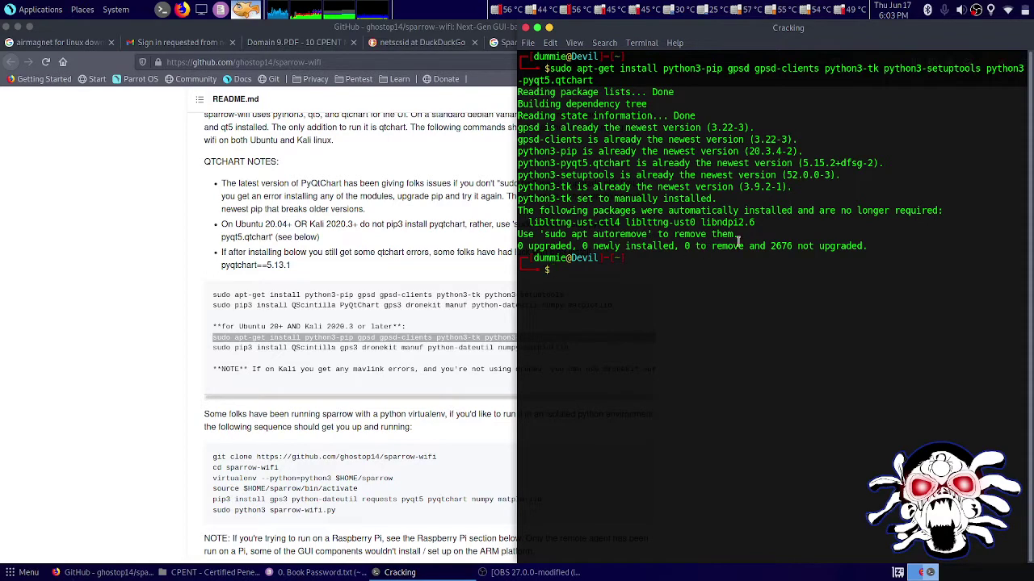
Copy the README's sudo pip3 install line for QScintilla, dronekit and other modules and run it in the terminal.
left_click(299, 338)
triple_click(299, 347)
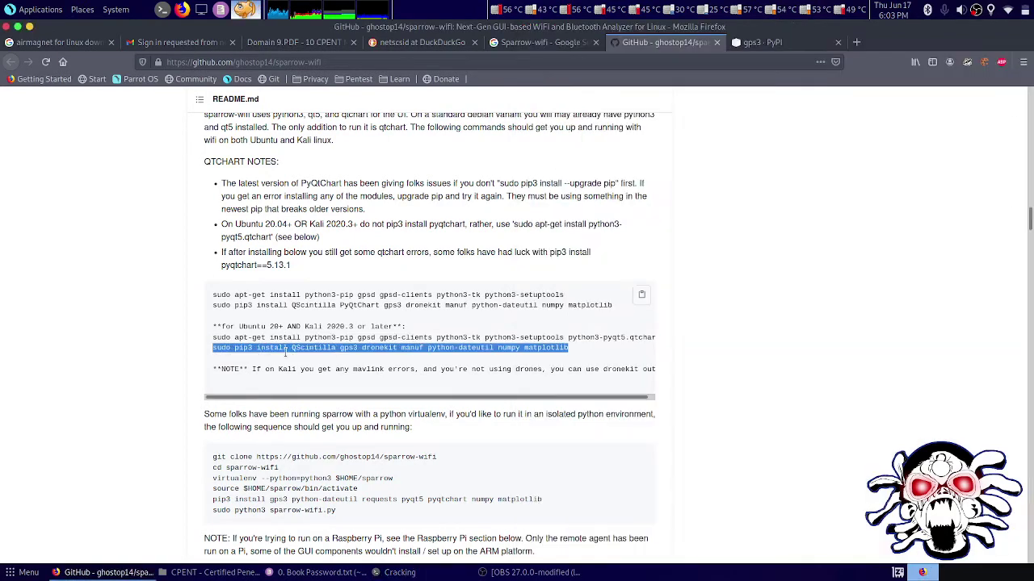
right_click(291, 355)
left_click(311, 363)
left_click(400, 573)
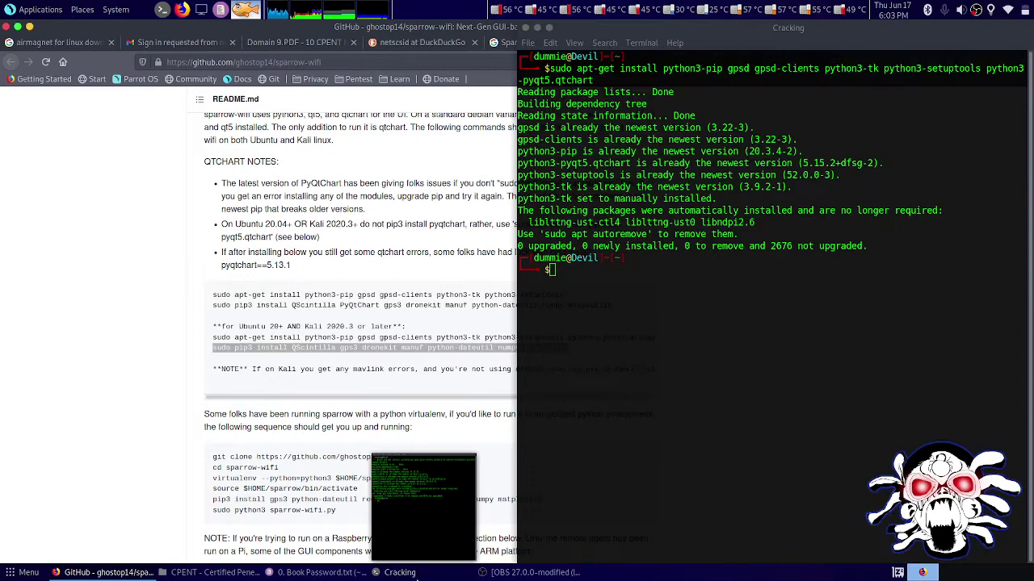
right_click(686, 320)
left_click(695, 394)
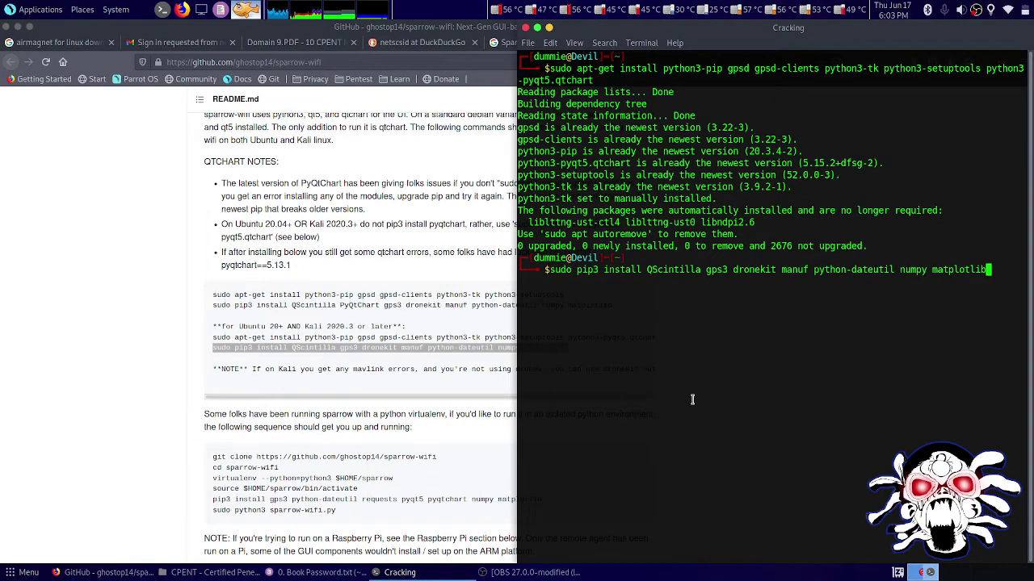
key("Return")
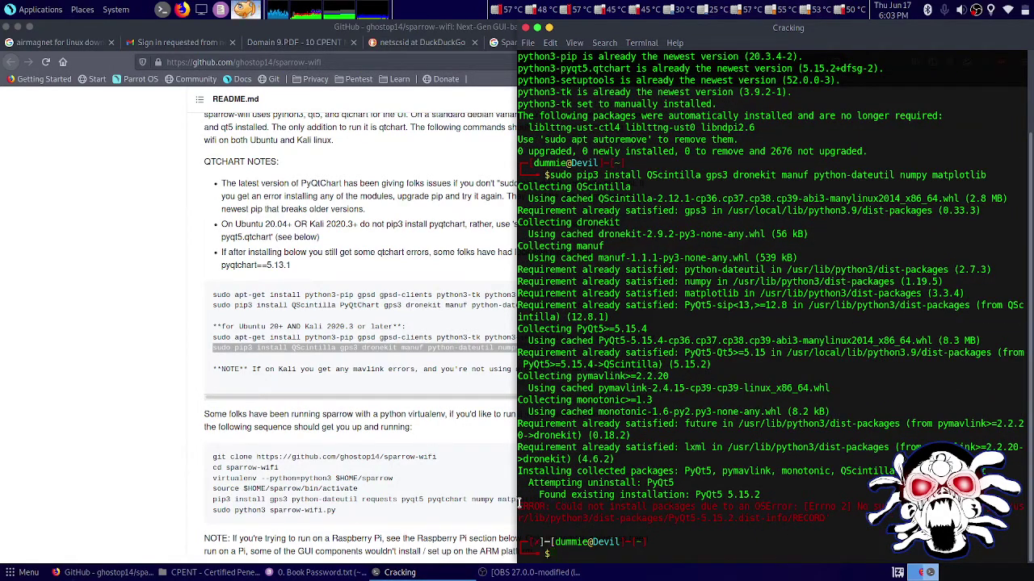
Inspect the OSError about replacing the existing PyQt5 installation, then return to the README.
left_click_drag(555, 507, 862, 504)
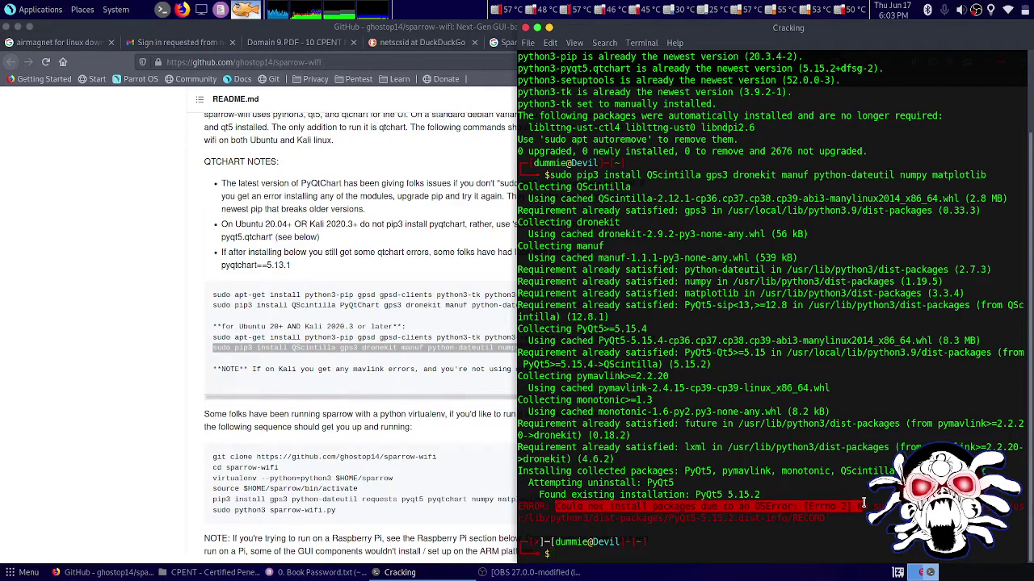
left_click(746, 490)
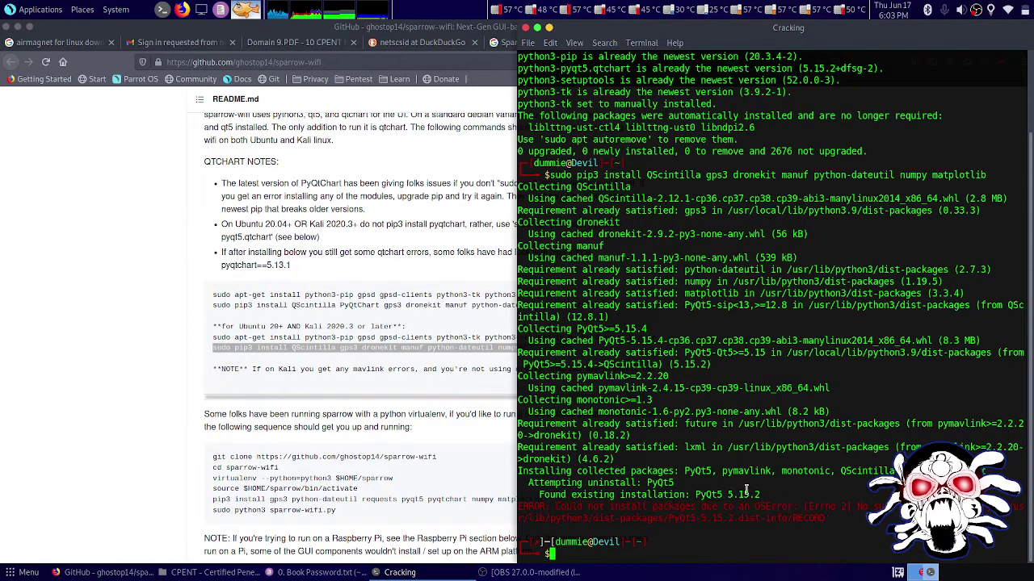
left_click_drag(692, 493, 726, 489)
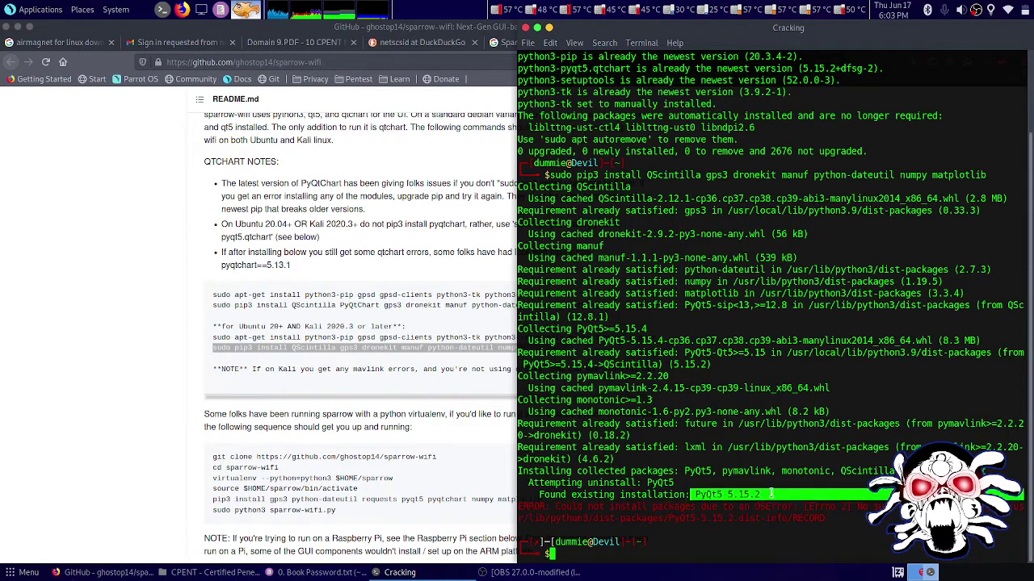
left_click(727, 490)
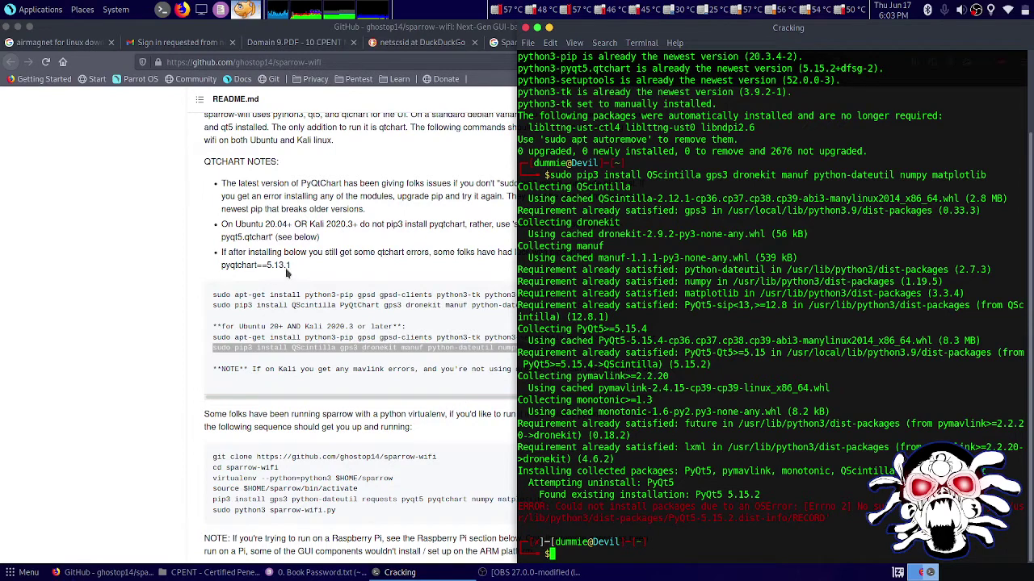
left_click(202, 335)
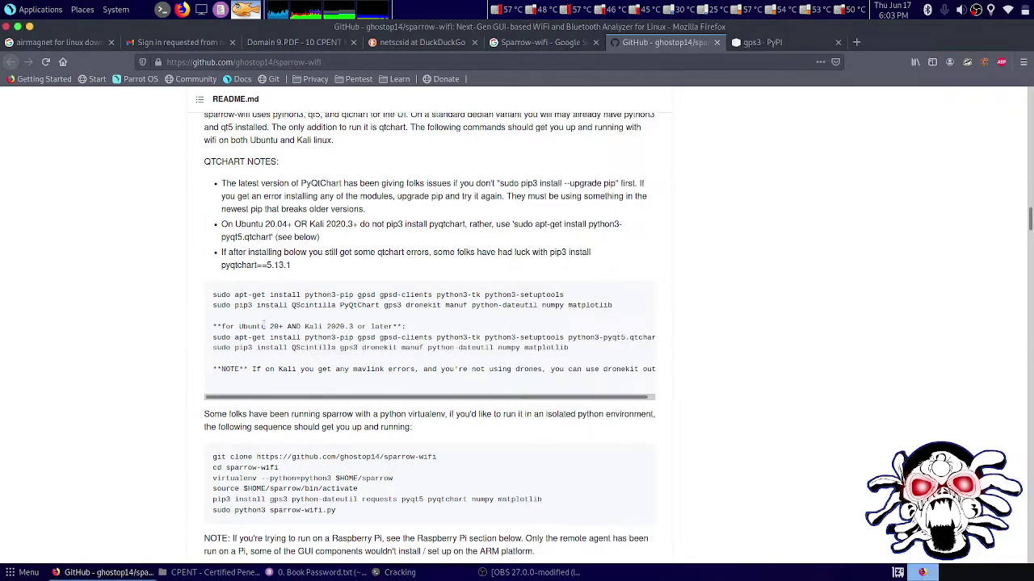
Scroll down through the README's Falcon, GPS, Ubertooth, Spectrum and Bluetooth sections.
mouse_move(530, 294)
scroll(533, 295, "down", 5)
scroll(485, 306, "down", 4)
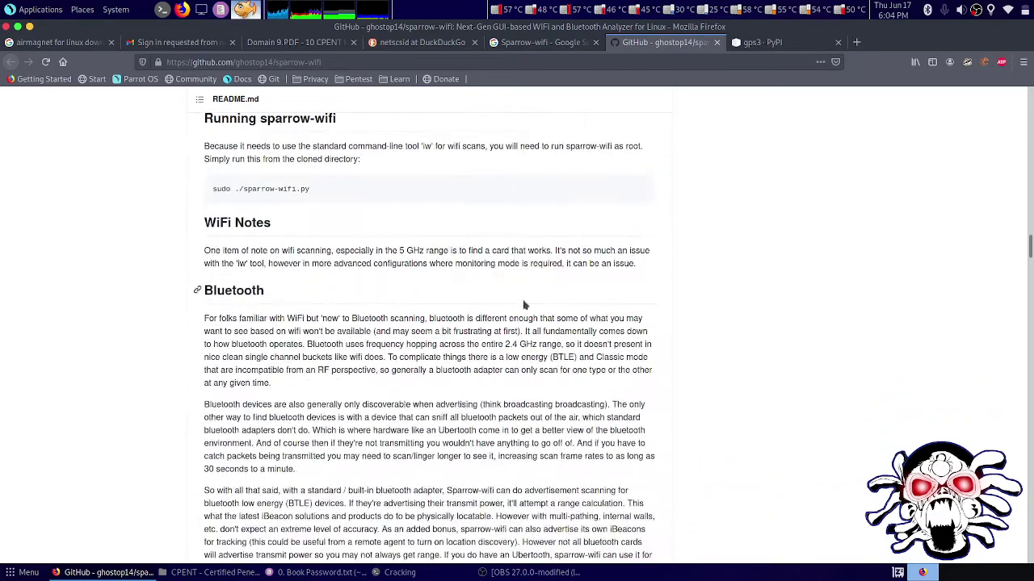
scroll(418, 319, "down", 5)
scroll(417, 318, "down", 5)
scroll(417, 319, "down", 5)
scroll(417, 322, "down", 5)
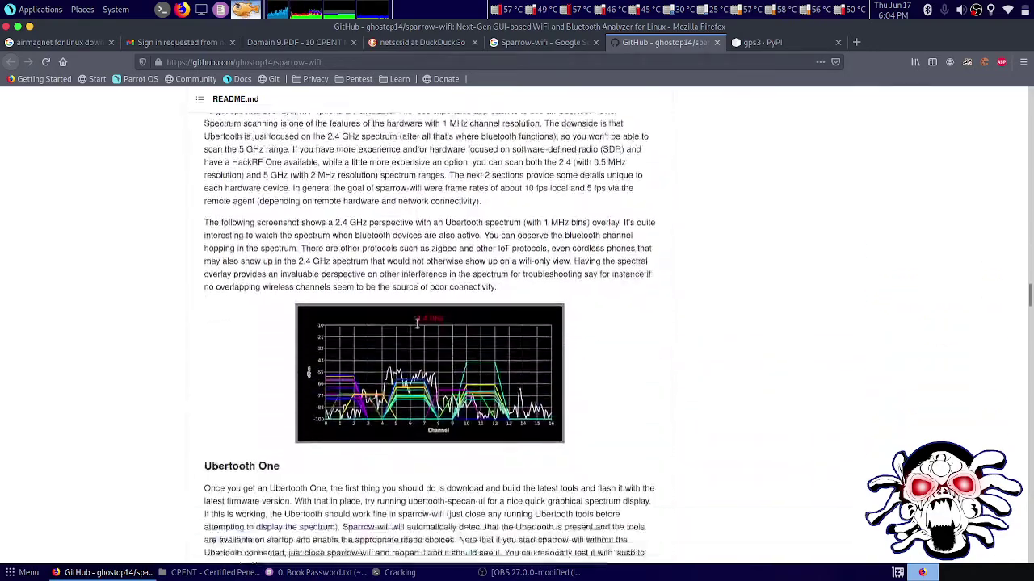
scroll(418, 327, "down", 5)
scroll(416, 331, "down", 3)
scroll(404, 340, "down", 5)
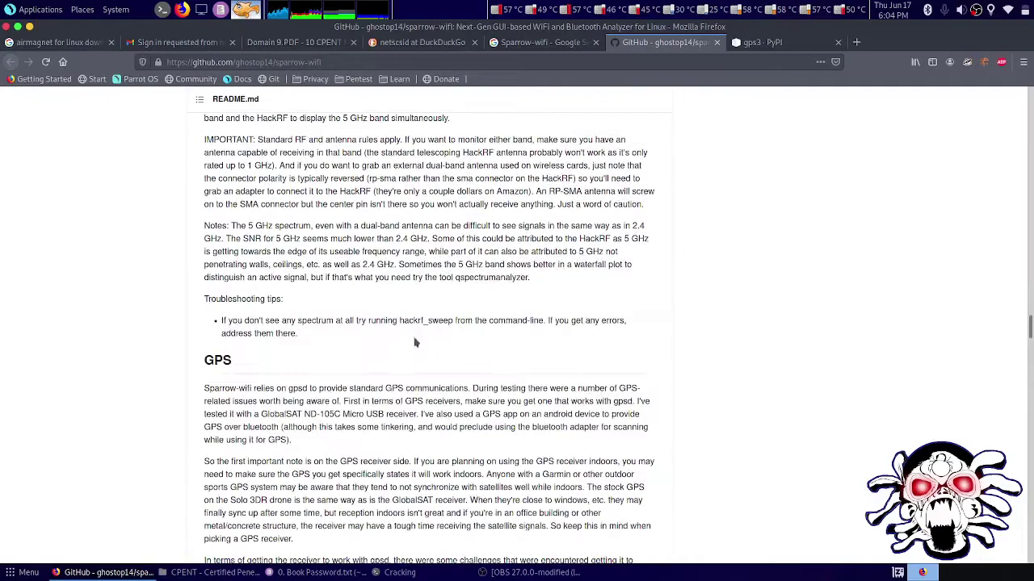
scroll(387, 347, "down", 3)
scroll(373, 355, "down", 2)
scroll(373, 359, "down", 3)
scroll(374, 371, "down", 4)
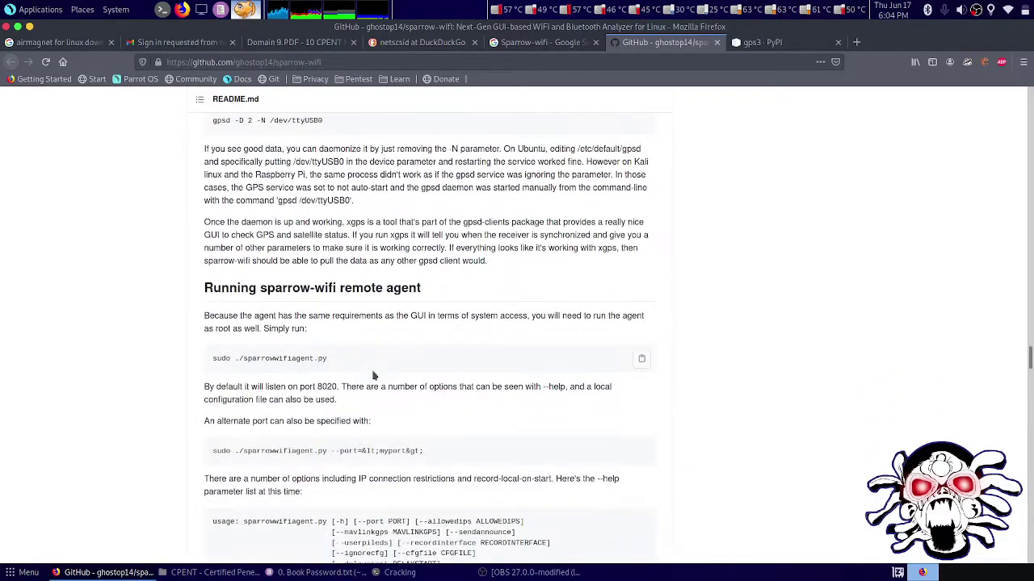
scroll(376, 374, "down", 3)
scroll(380, 372, "down", 5)
scroll(384, 371, "down", 5)
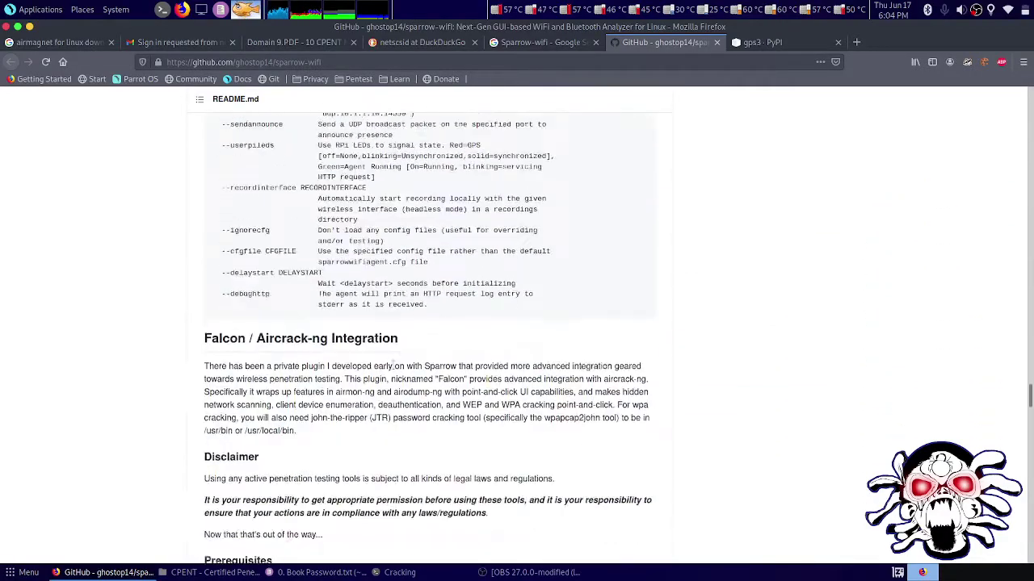
scroll(390, 369, "down", 3)
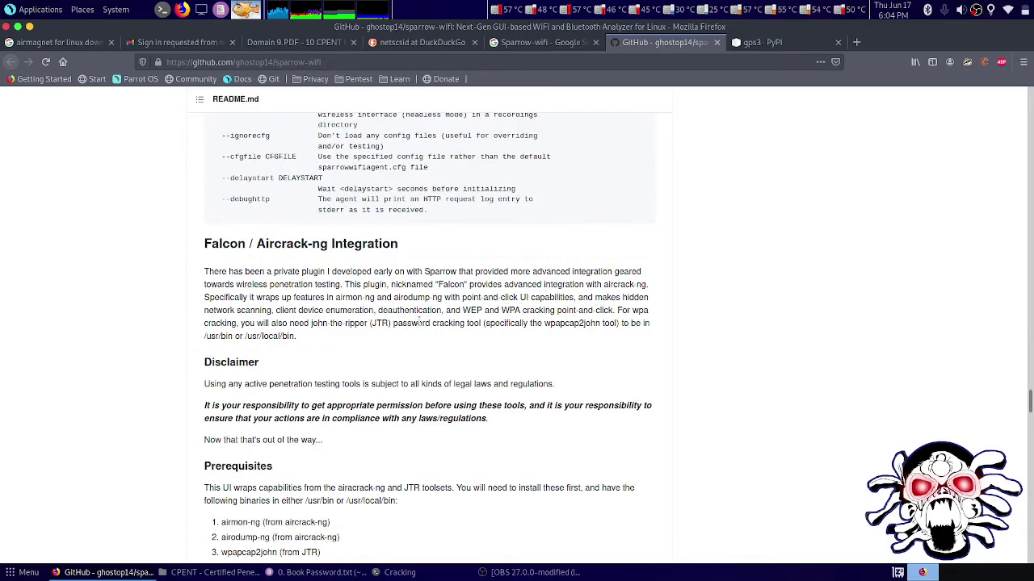
Scroll back up to the virtualenv install commands and the Running sparrow-wifi instructions.
scroll(440, 313, "up", 5)
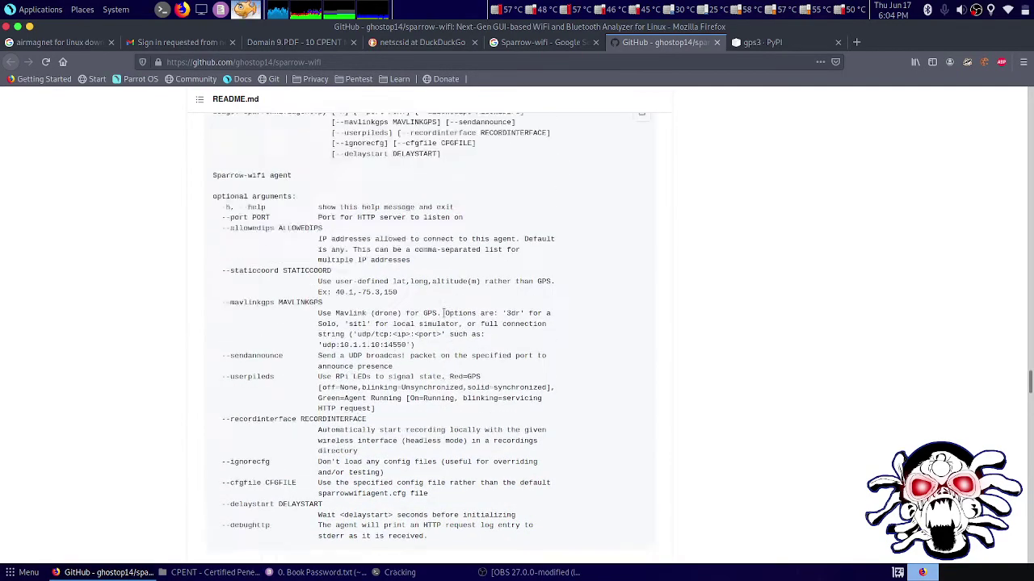
scroll(448, 315, "up", 5)
scroll(450, 316, "up", 5)
scroll(447, 312, "up", 2)
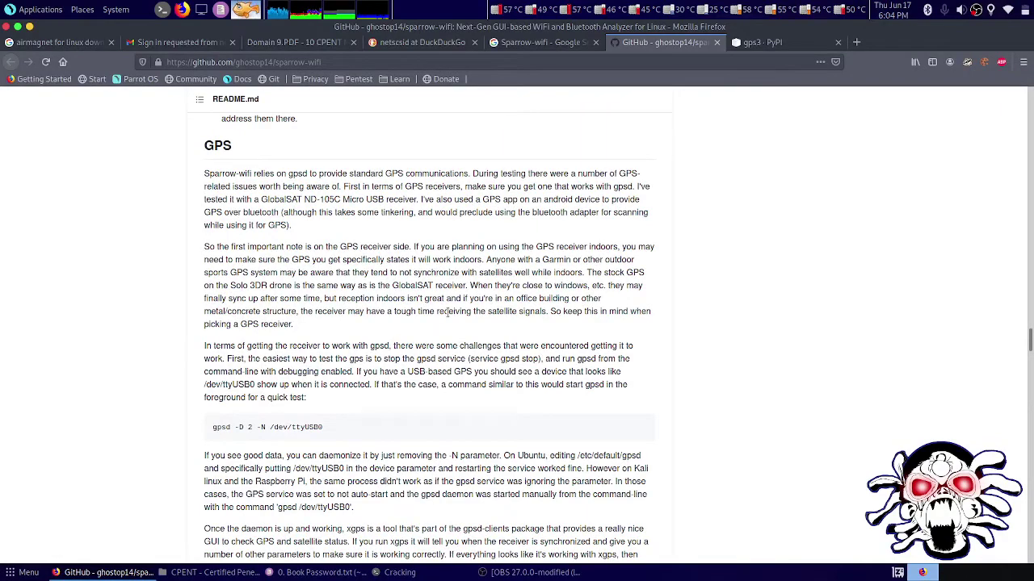
scroll(444, 314, "up", 2)
scroll(446, 315, "up", 3)
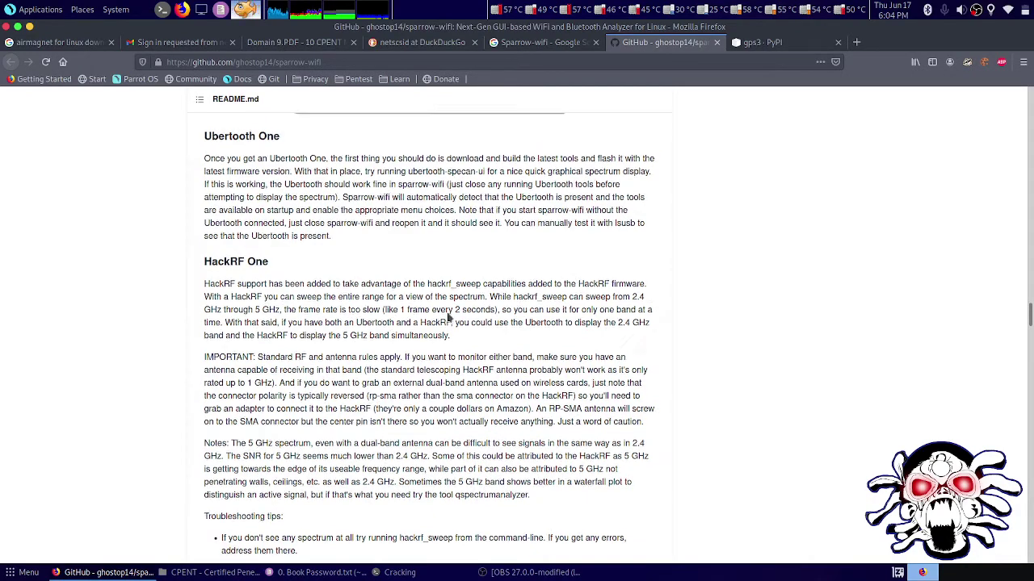
scroll(448, 317, "up", 3)
scroll(448, 318, "up", 3)
scroll(448, 317, "up", 1)
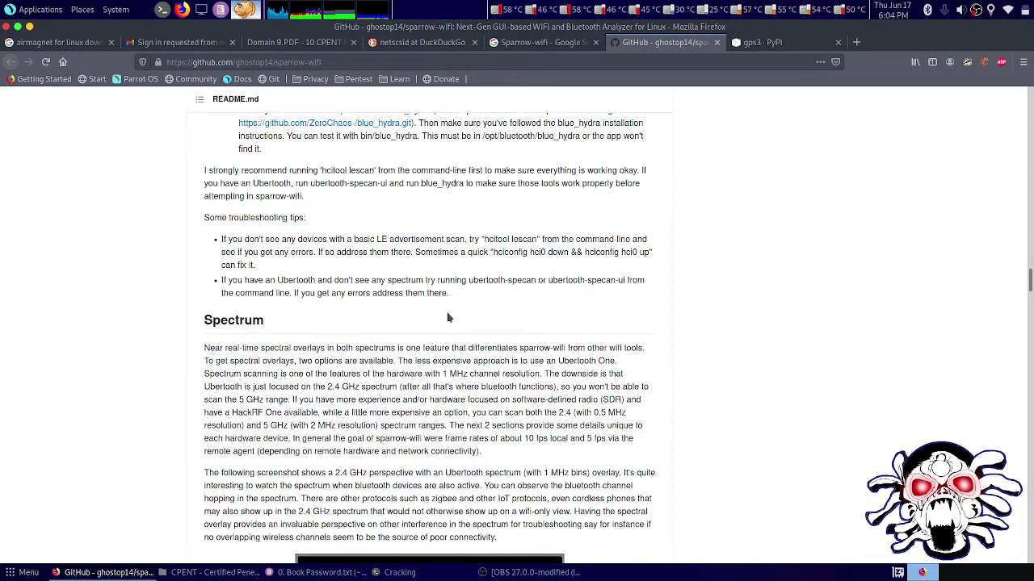
scroll(456, 327, "up", 5)
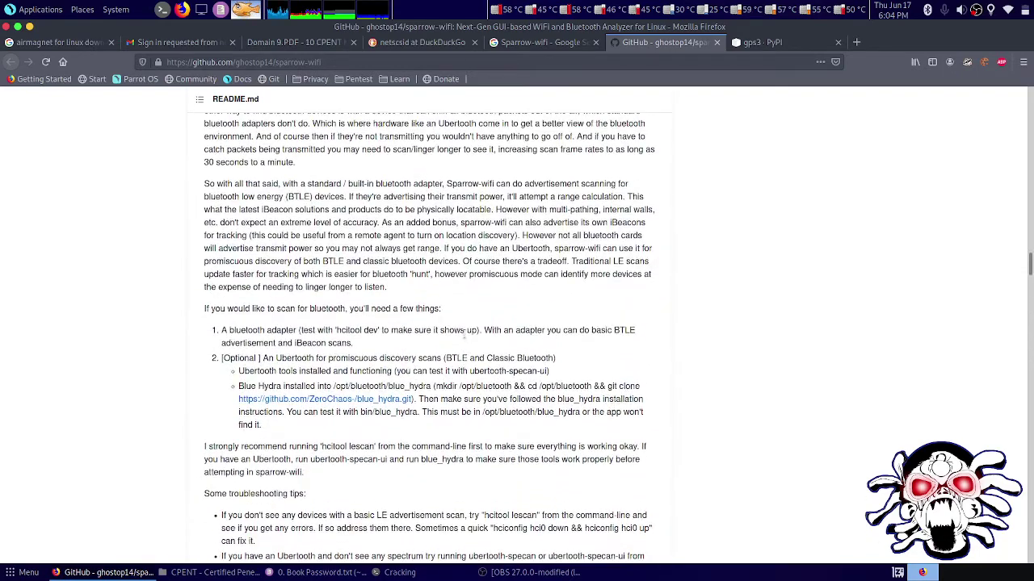
scroll(460, 371, "down", 3)
scroll(446, 452, "down", 3)
mouse_move(396, 572)
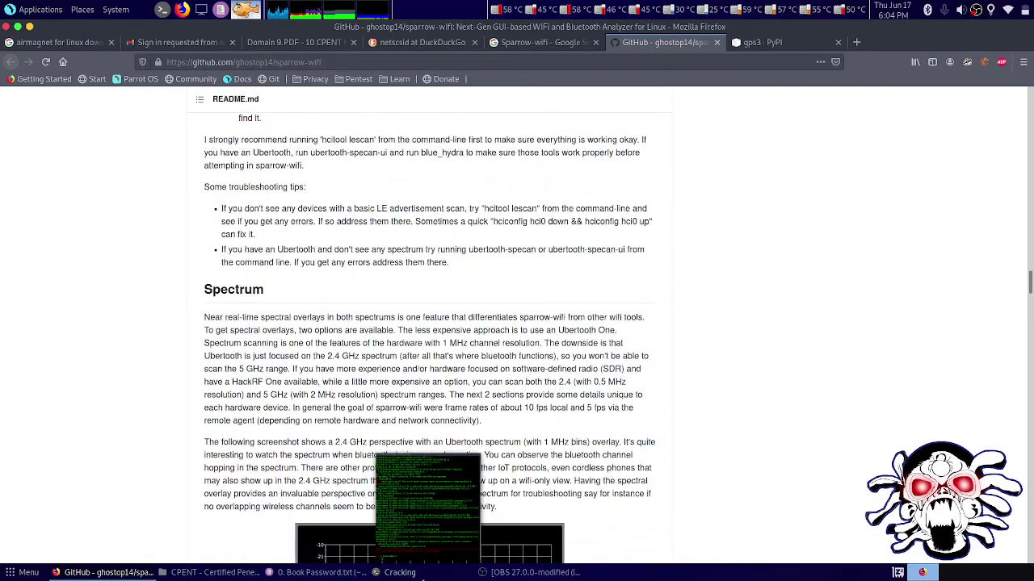
scroll(396, 258, "up", 5)
scroll(379, 219, "up", 5)
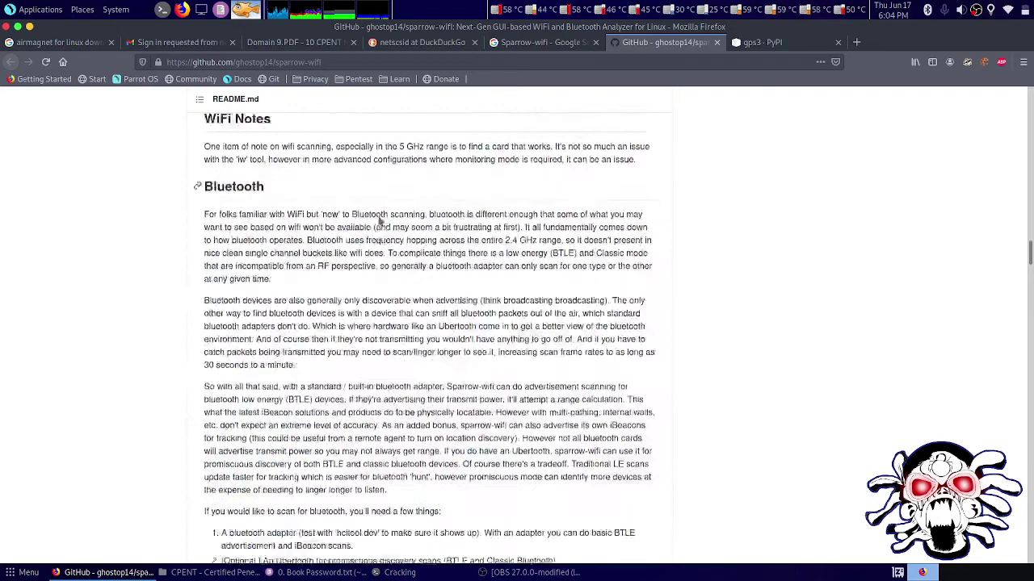
scroll(386, 225, "up", 6)
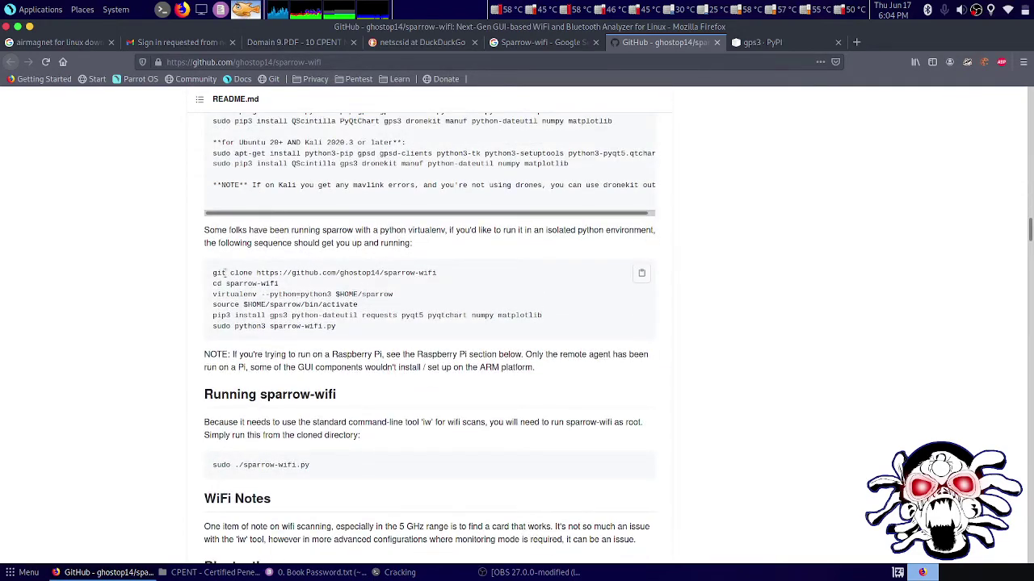
Change into the sparrow-wifi folder in the Cracking terminal using cd with Tab completion.
left_click_drag(227, 273, 455, 286)
left_click(408, 273)
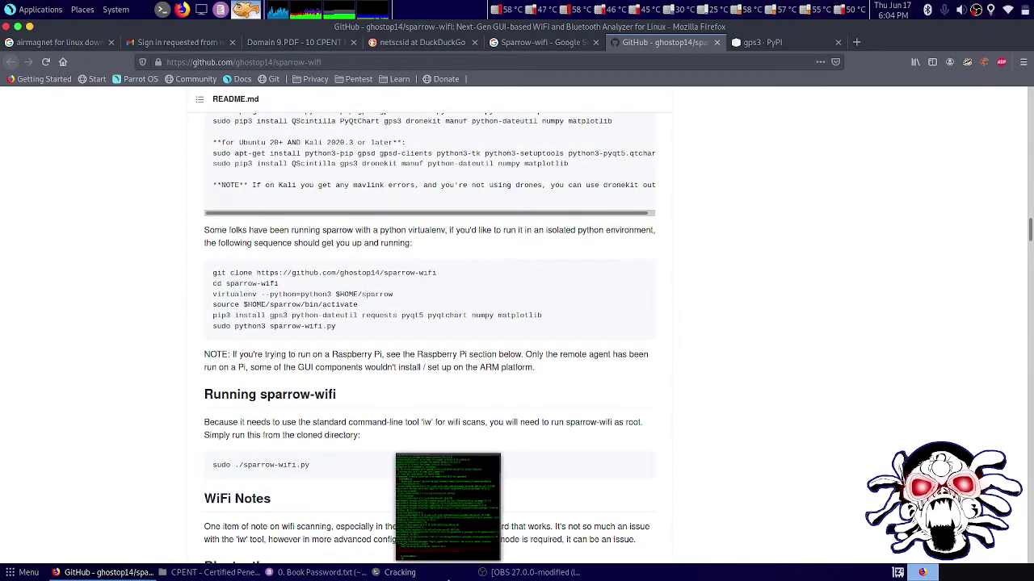
left_click(398, 573)
type("cd")
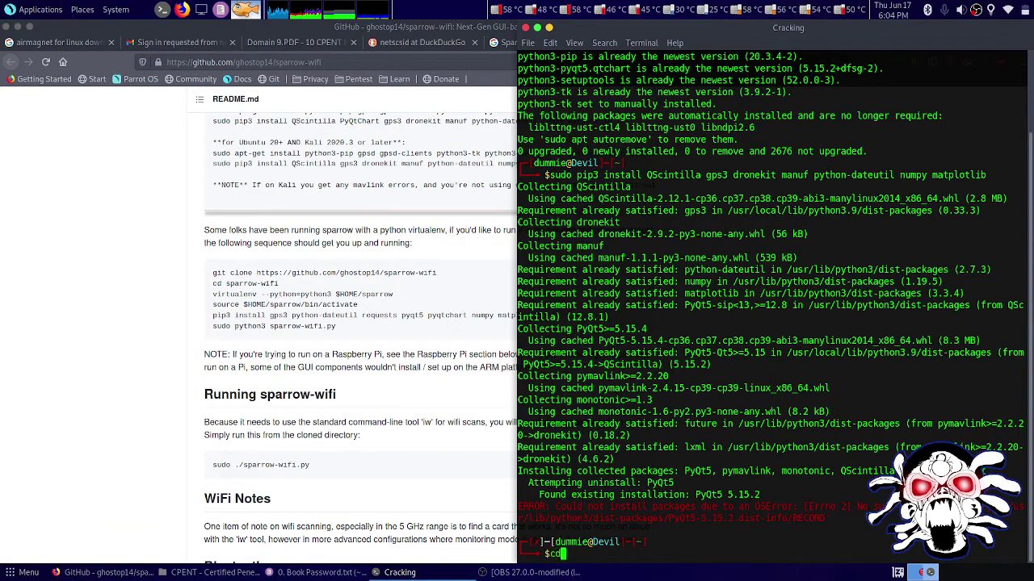
type(" /s")
type("pa")
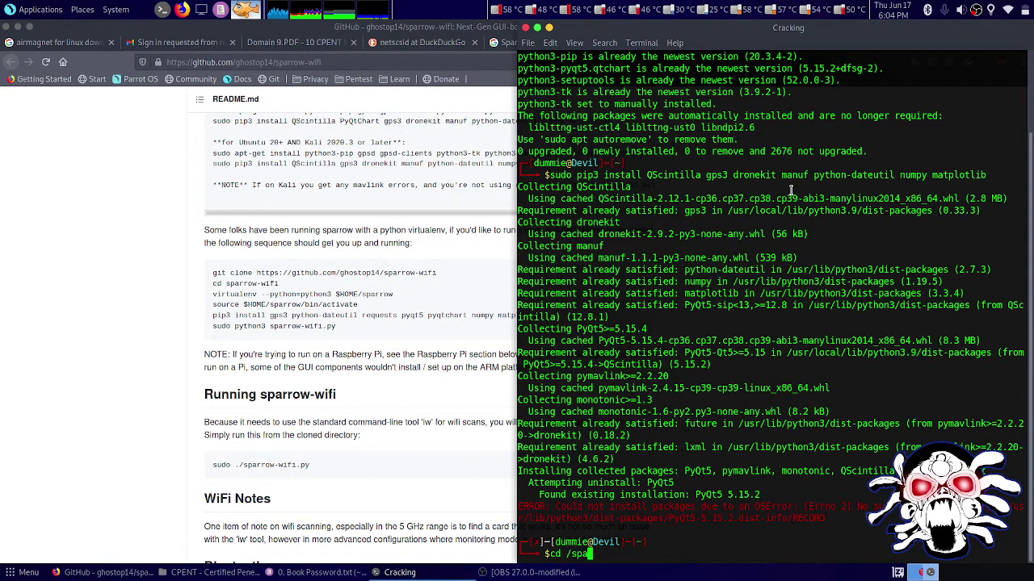
key("BackSpace")
key("BackSpace")
key("BackSpace")
key("BackSpace")
type("sp")
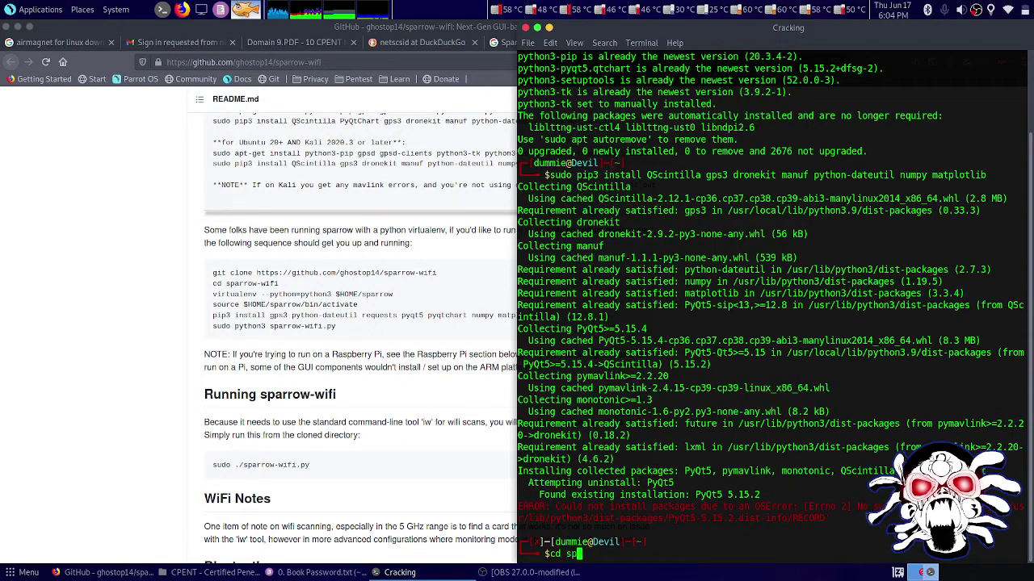
type("a")
key("Tab")
key("Return")
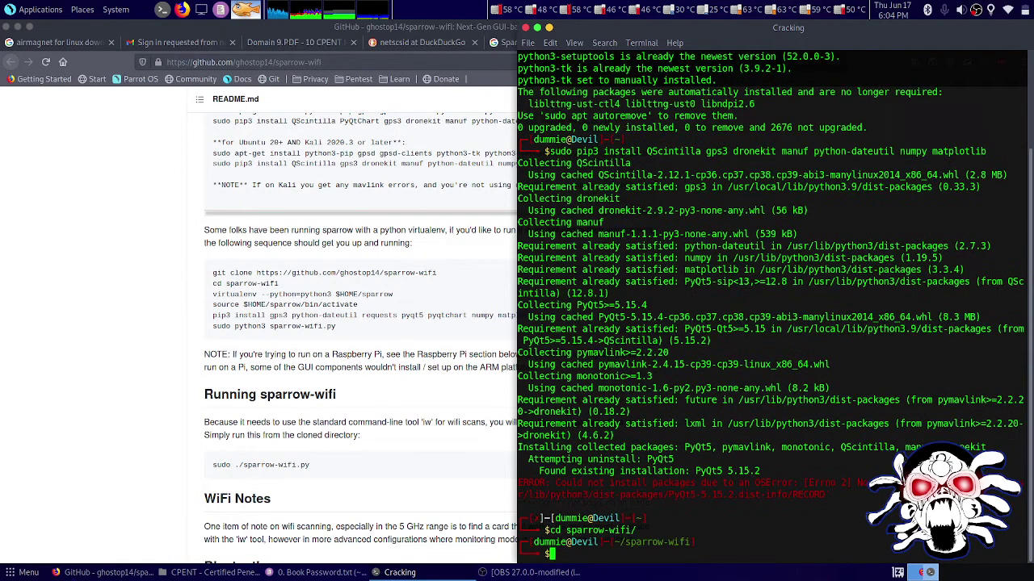
List the files in the sparrow-wifi folder with ls.
type("ls")
key("Return")
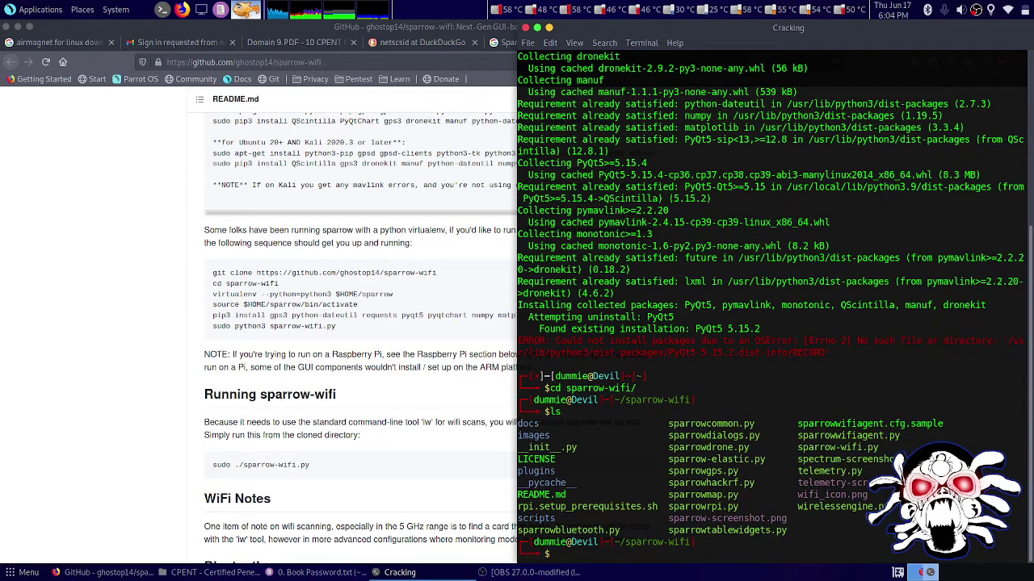
scroll(465, 153, "down", 3)
scroll(465, 153, "down", 2)
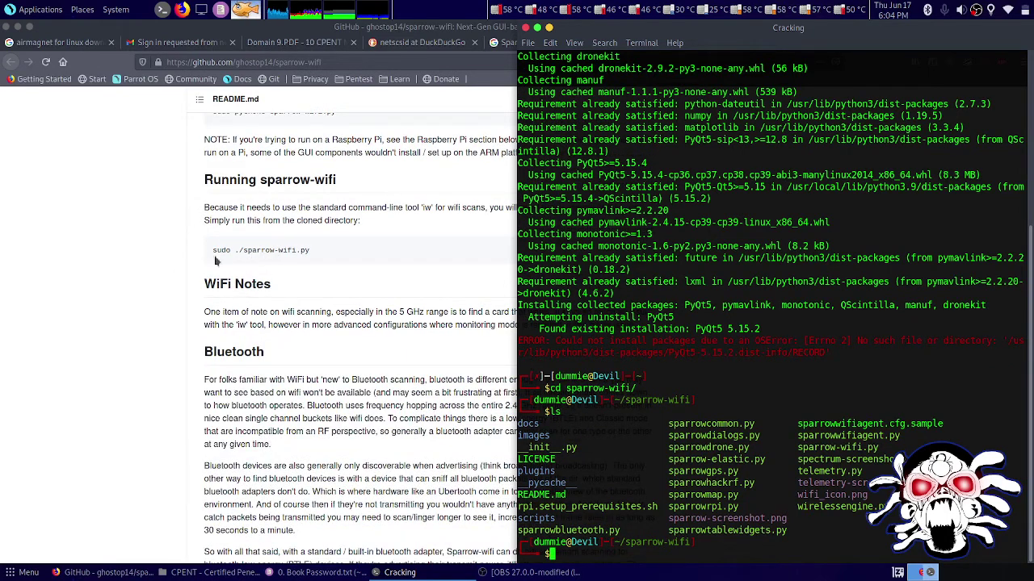
Launch Sparrow-WiFi Analyzer with sudo ./sparrow-wifi.py.
type("sudo ")
type("./s")
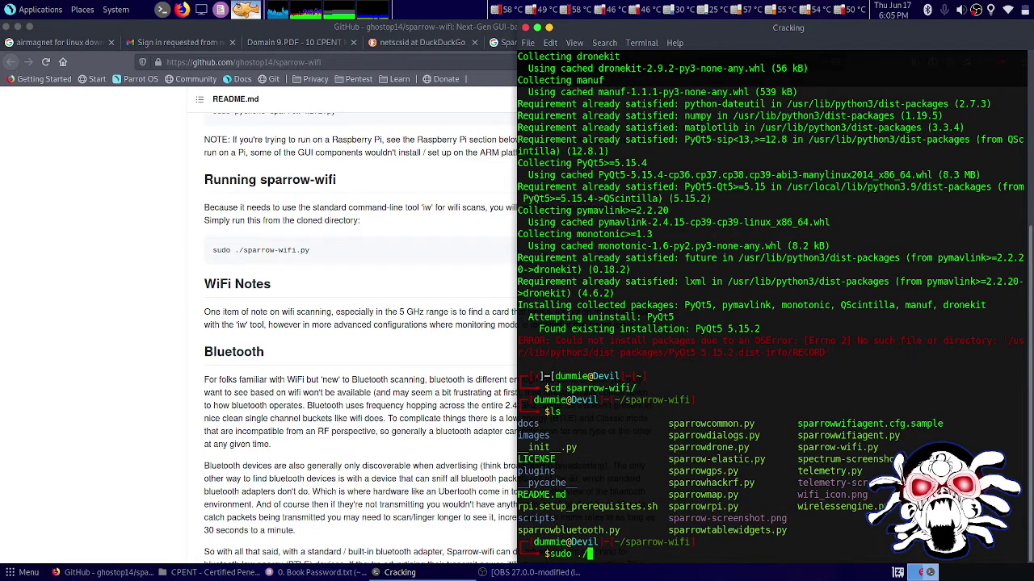
type("parrow")
type("-")
key("Tab")
key("Tab")
type("w")
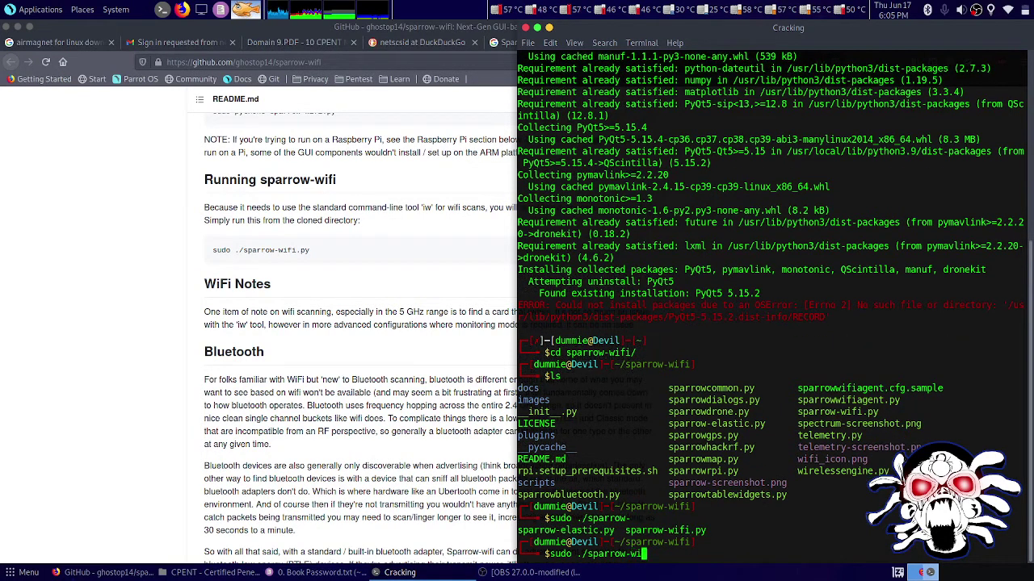
key("Tab")
key("Return")
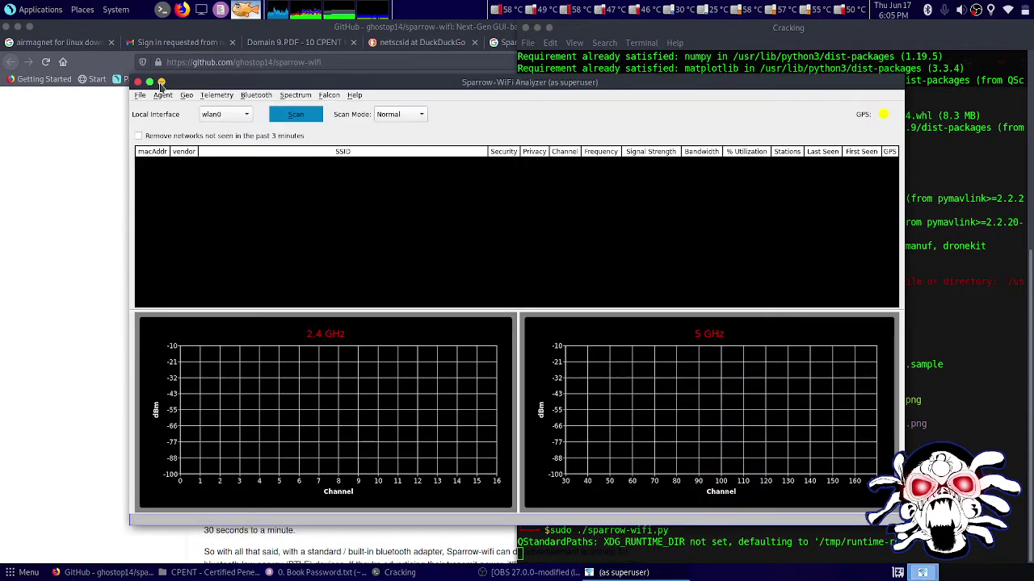
Maximize the analyzer, keep wlan0 as the interface, narrow the macAddr column, and start a scan.
left_click(150, 81)
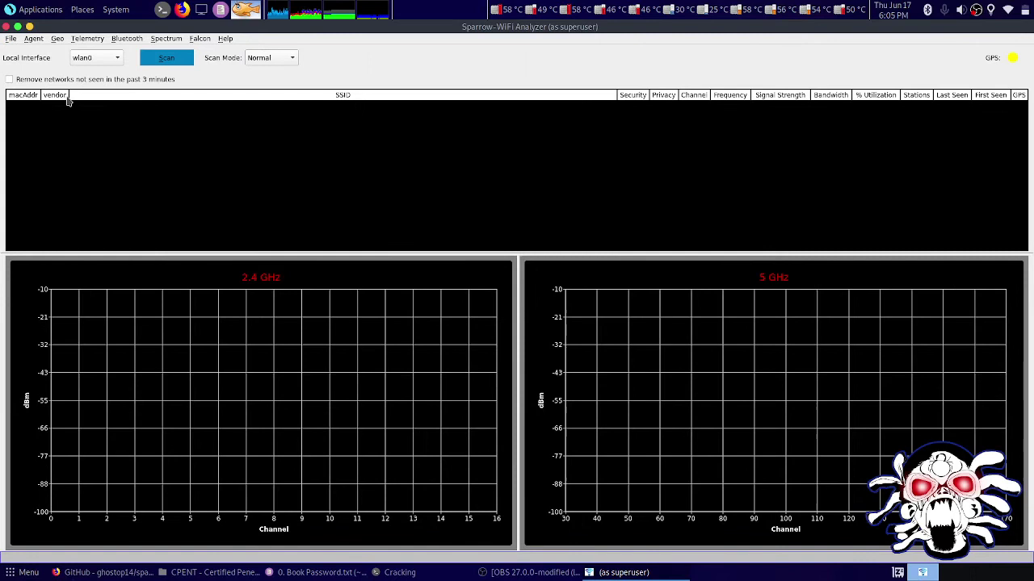
left_click(94, 63)
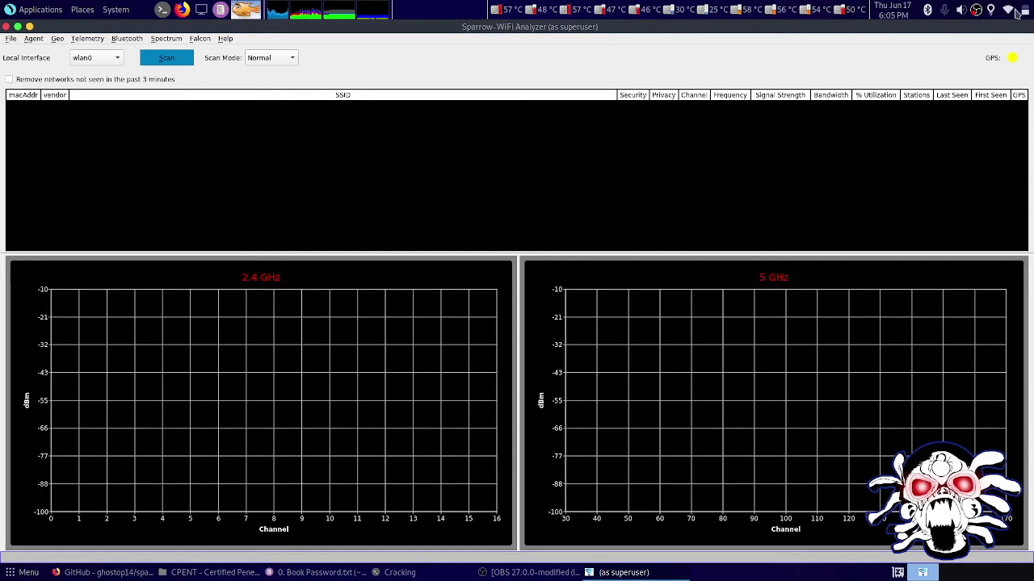
left_click(108, 58)
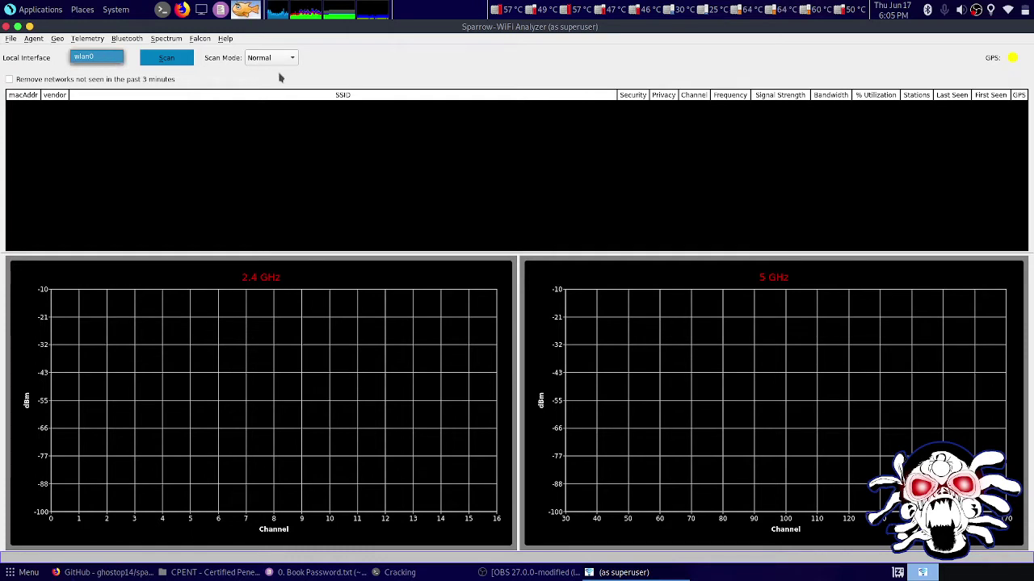
left_click(241, 74)
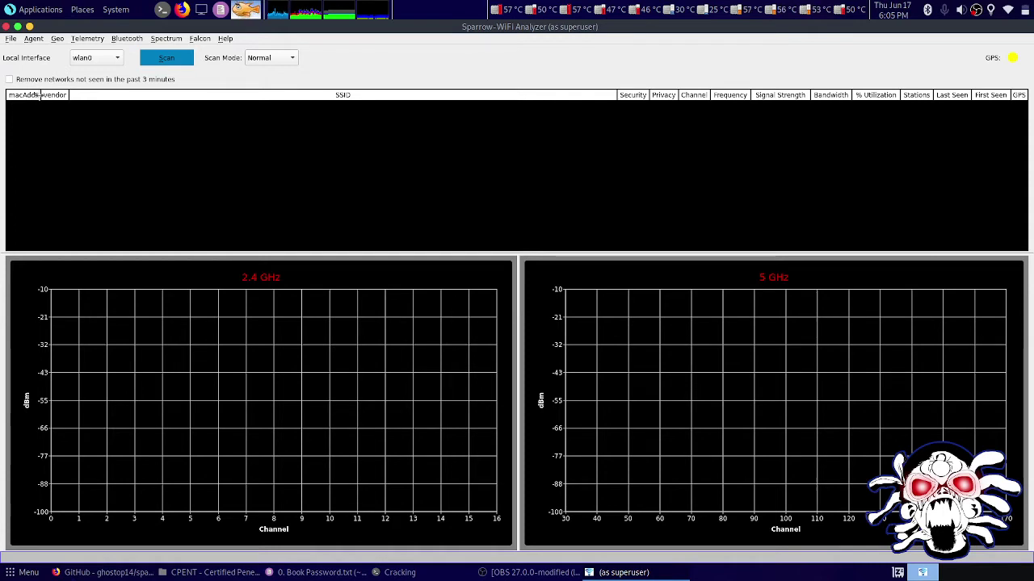
left_click_drag(41, 96, 16, 95)
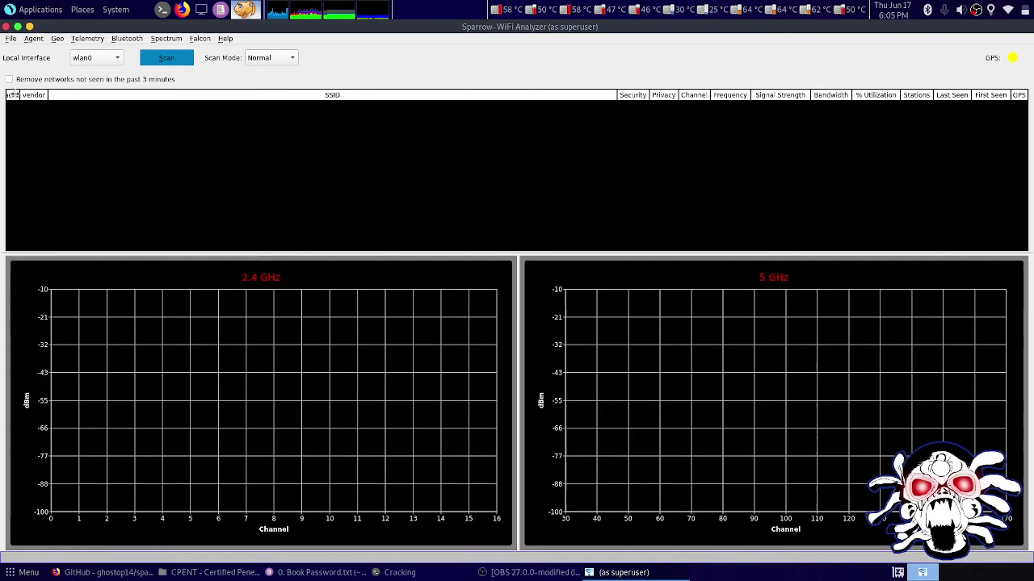
left_click(187, 62)
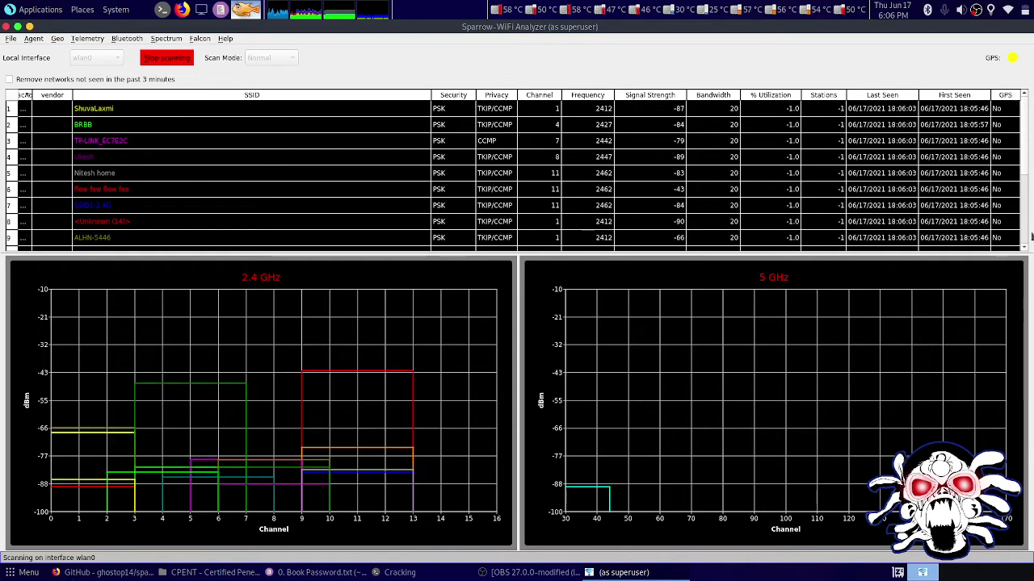
scroll(920, 171, "down", 3)
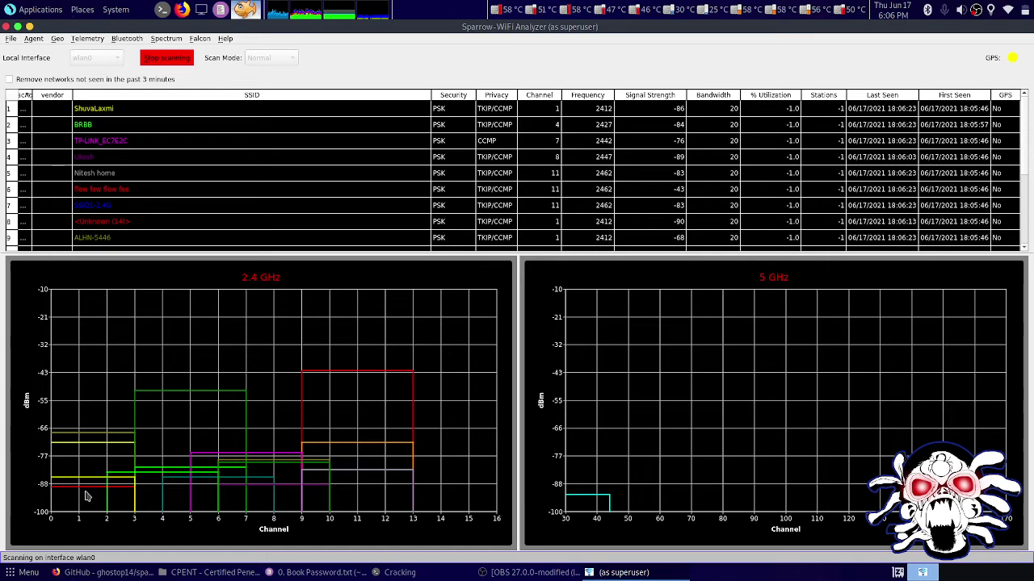
mouse_move(301, 377)
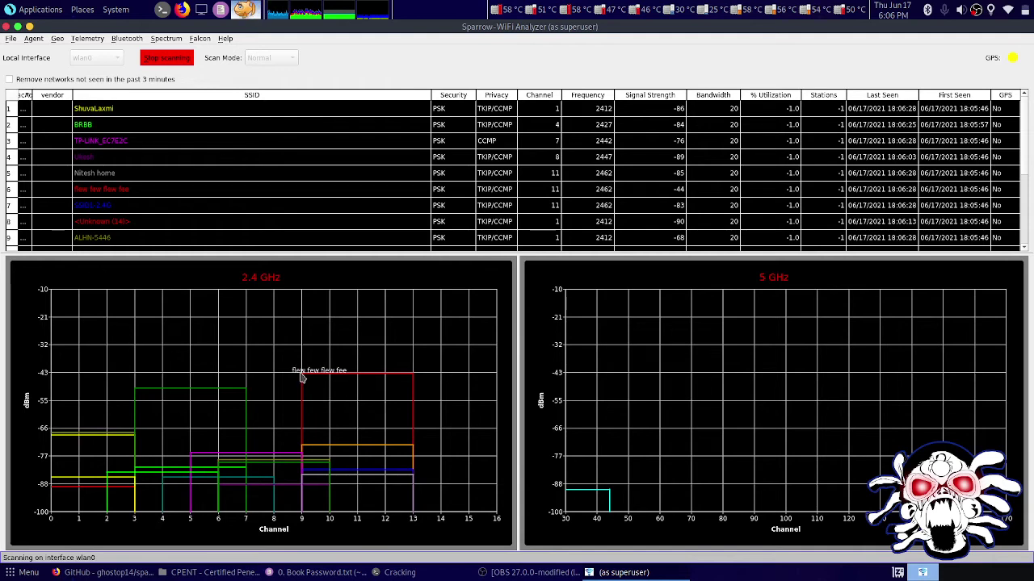
scroll(186, 154, "down", 3)
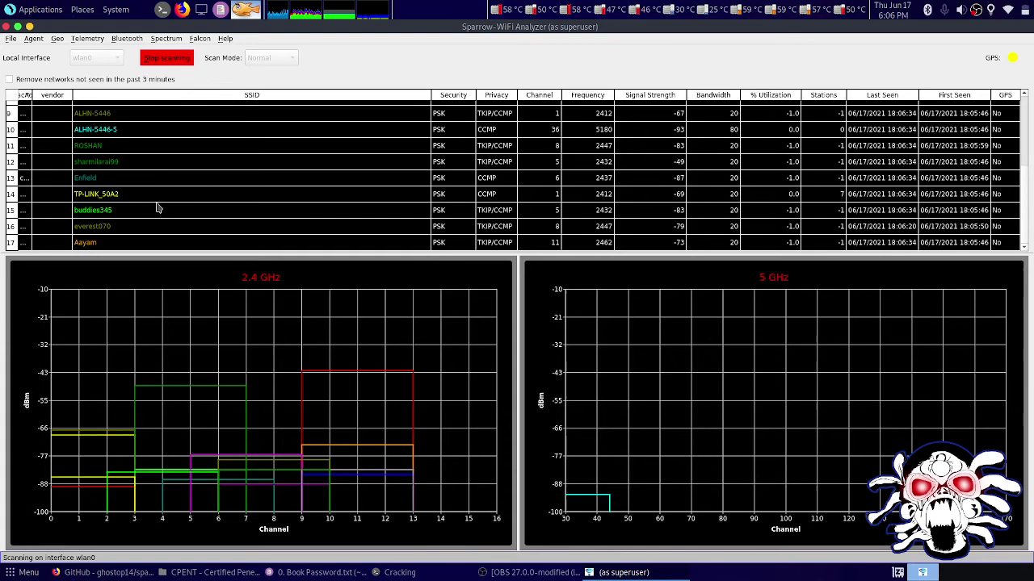
scroll(248, 194, "down", 3)
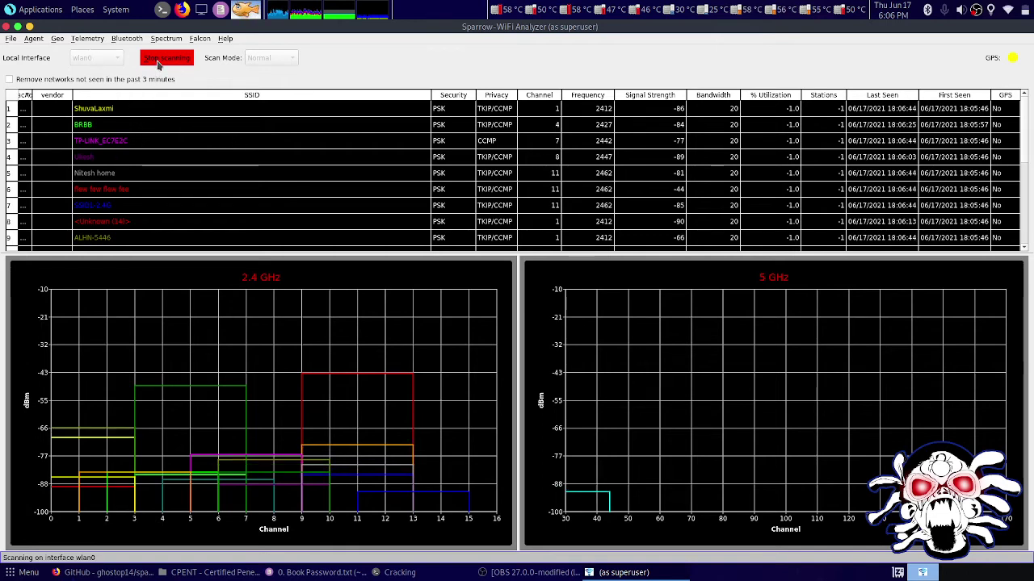
Restart scanning in Hunt mode on channel 11, removing networks not seen for three minutes.
left_click(165, 67)
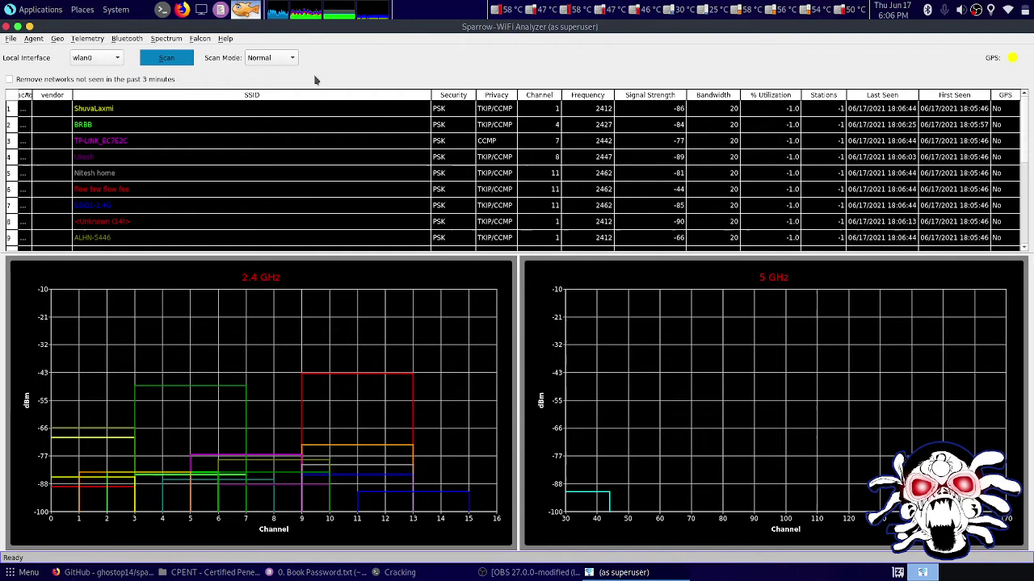
left_click(271, 58)
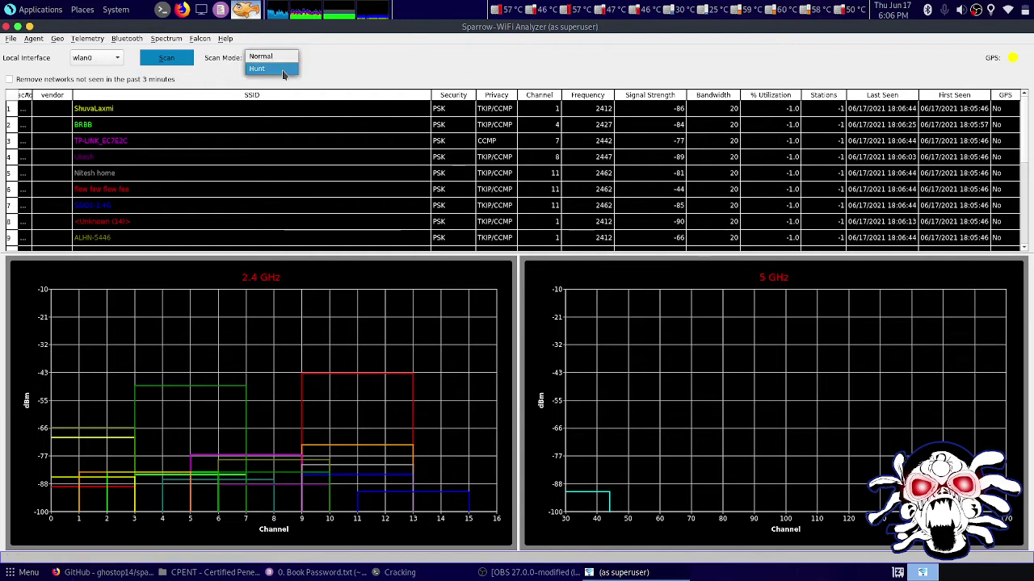
left_click(283, 72)
type("11")
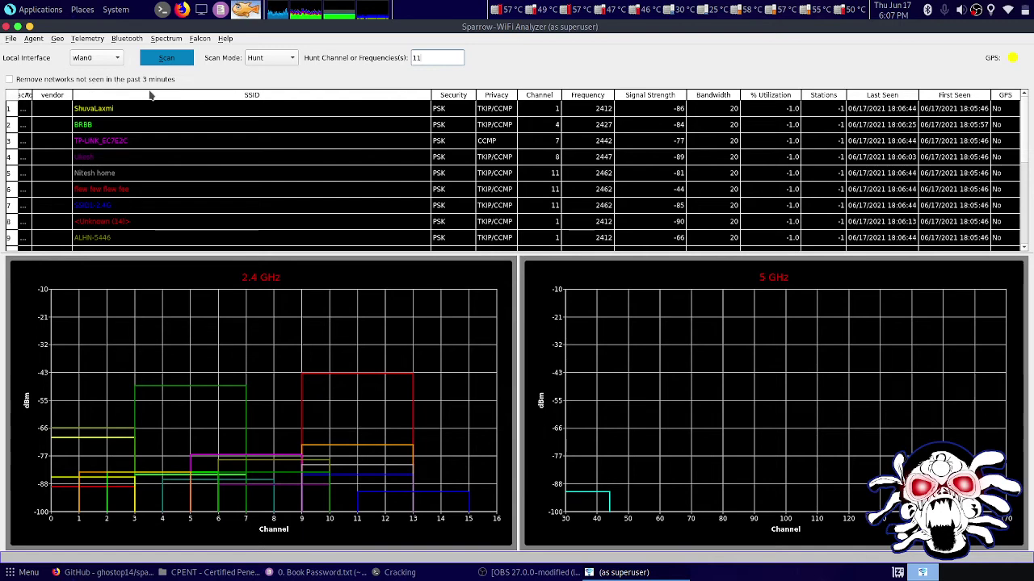
left_click(9, 80)
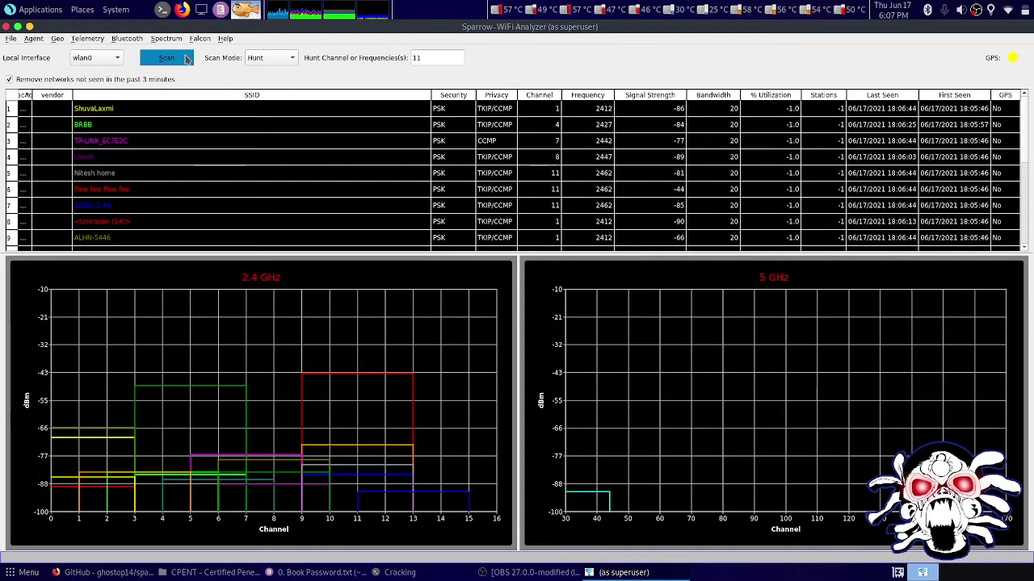
left_click(167, 57)
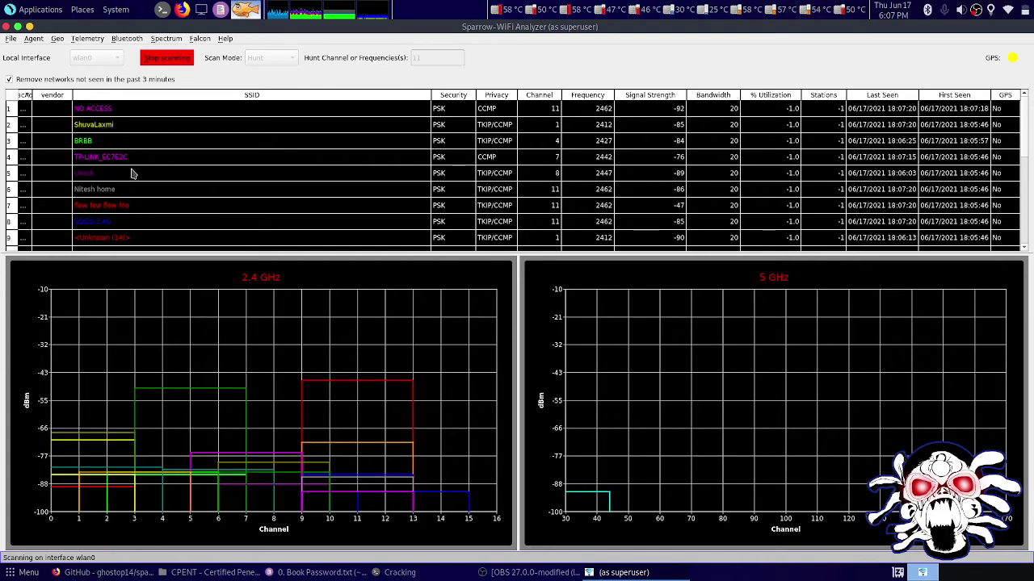
Select the channel-4 BRBB network and open the Telemetry menu.
left_click(109, 142)
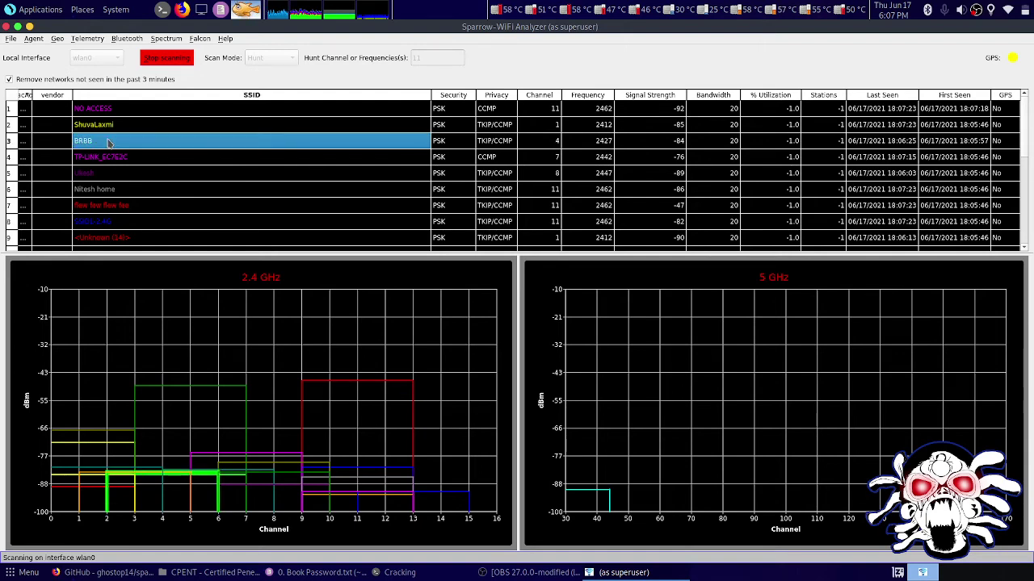
left_click(89, 39)
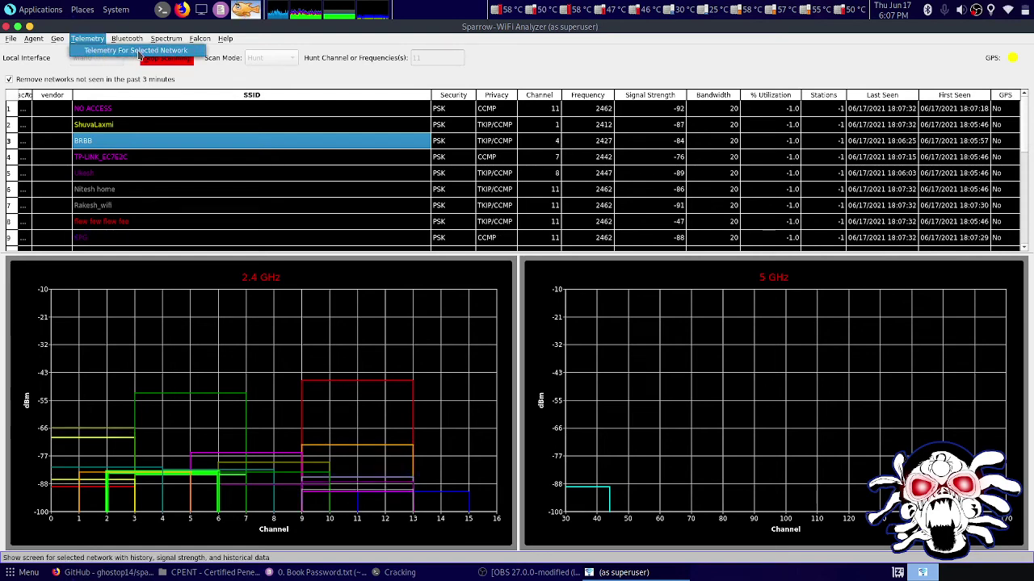
View the BRBB network's signal telemetry, then close it.
left_click(139, 51)
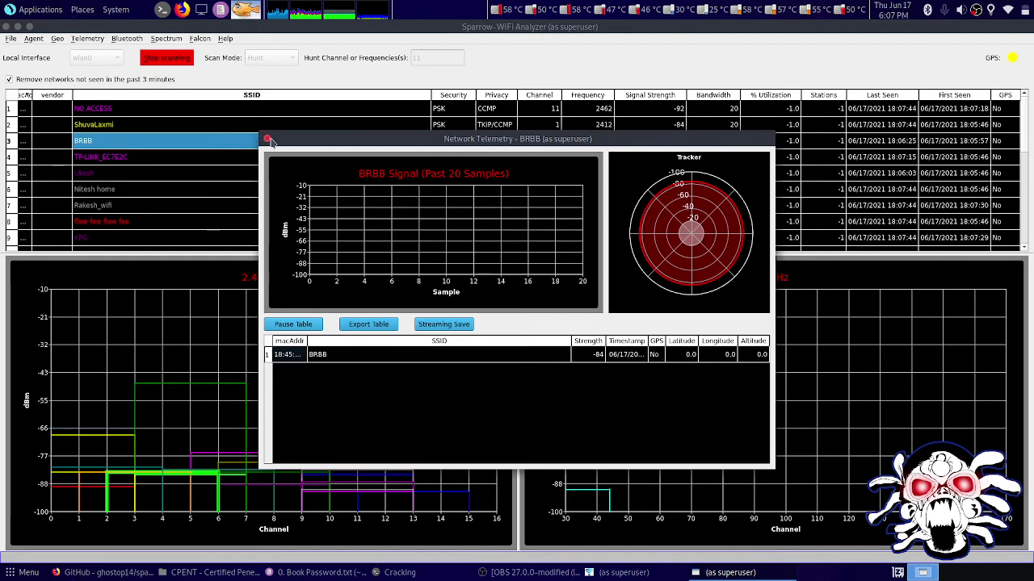
left_click(266, 139)
left_click(177, 192)
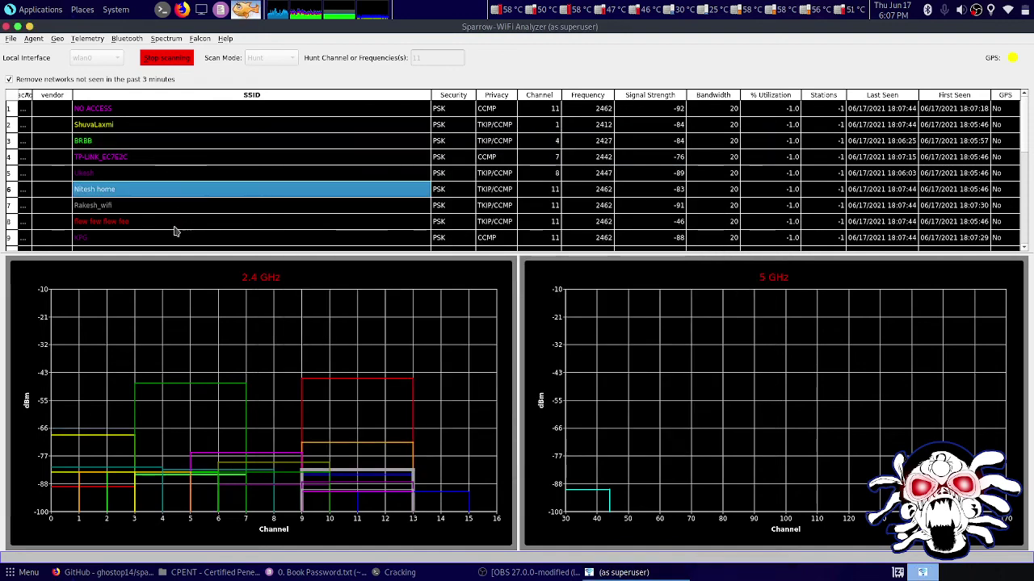
Select 'flew few flew fee', view its signal telemetry, then close it.
left_click(176, 225)
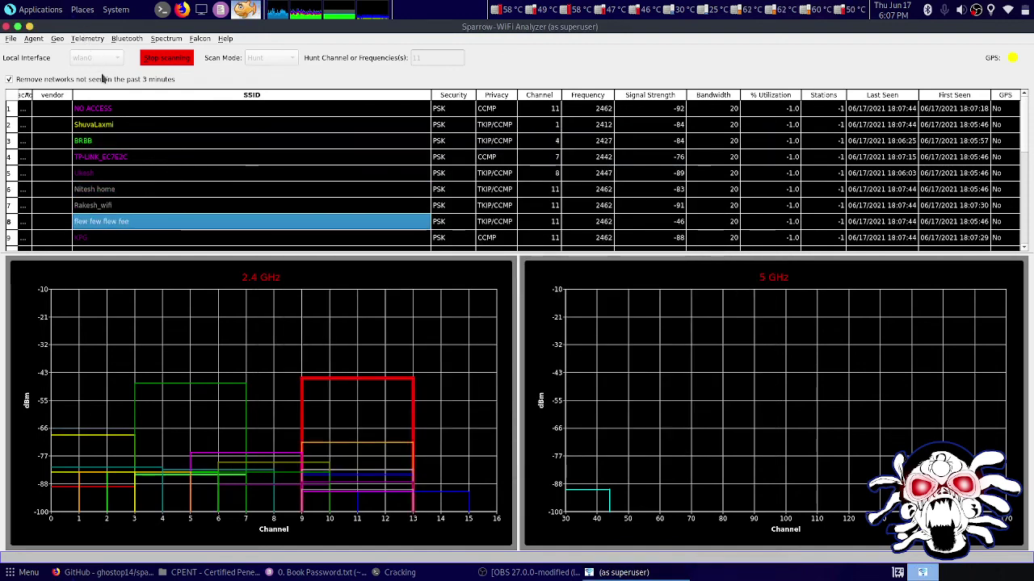
left_click(87, 38)
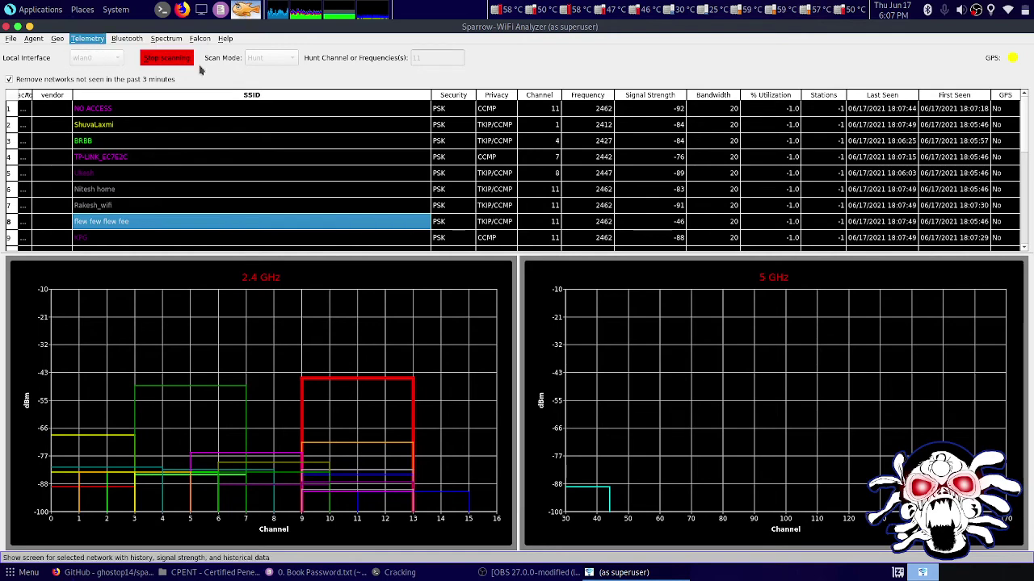
left_click(137, 51)
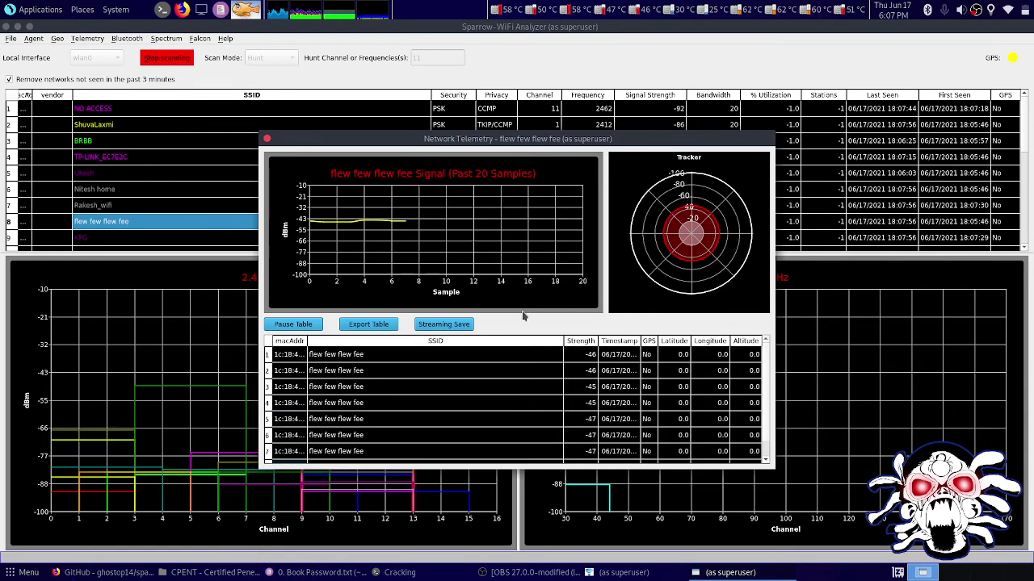
left_click(267, 139)
left_click(166, 58)
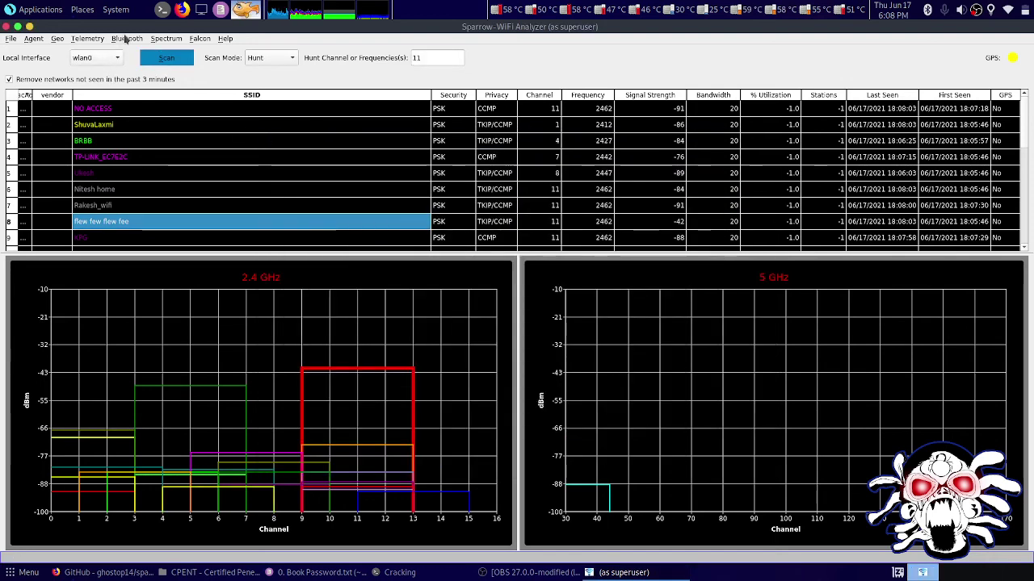
left_click(125, 39)
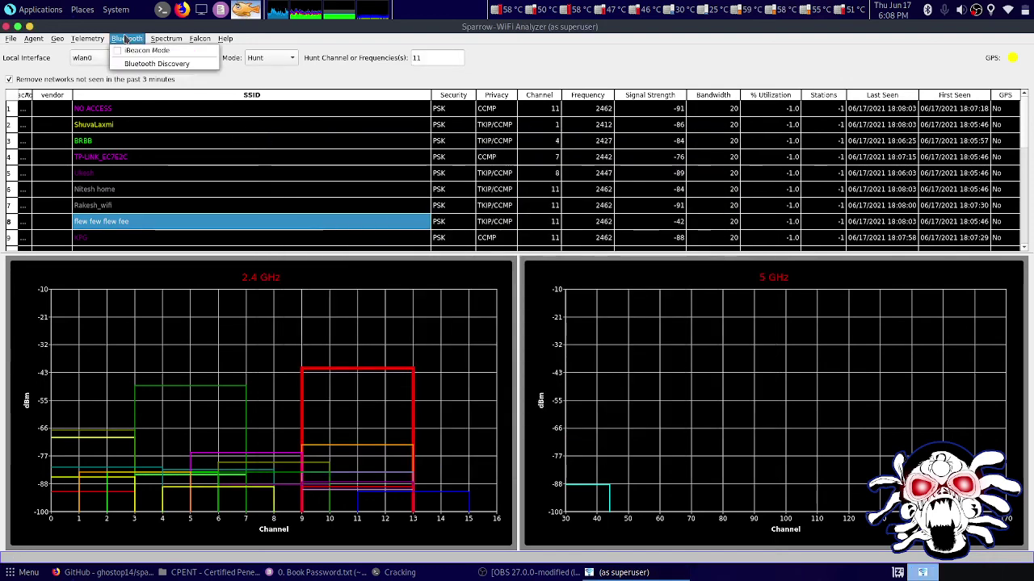
left_click(157, 64)
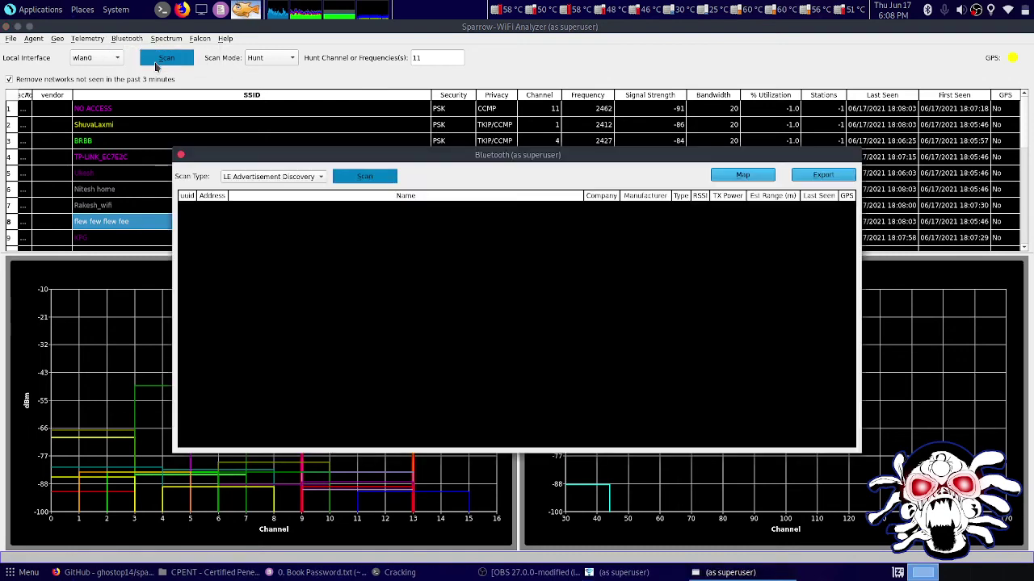
left_click(380, 185)
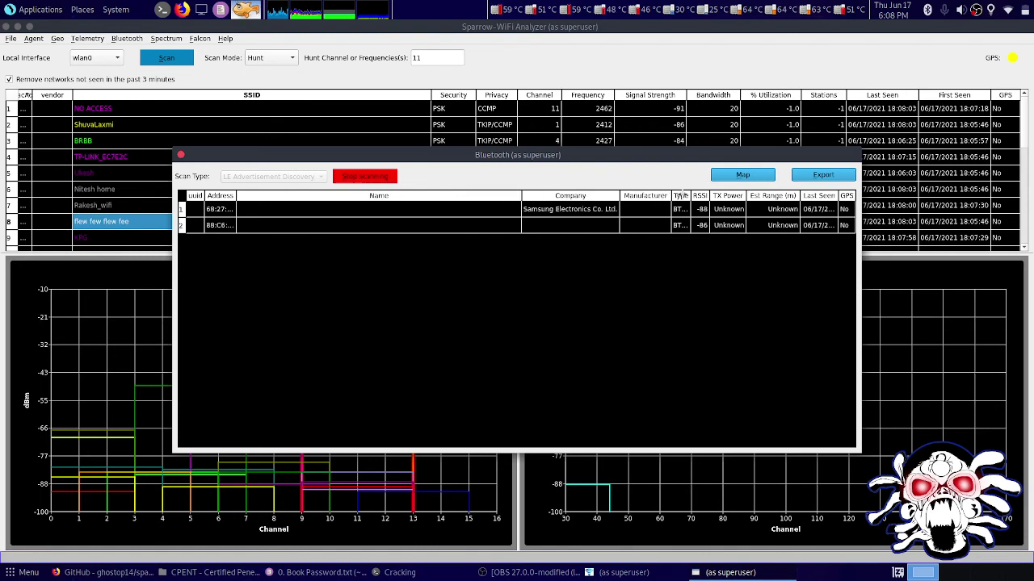
left_click_drag(671, 196, 617, 196)
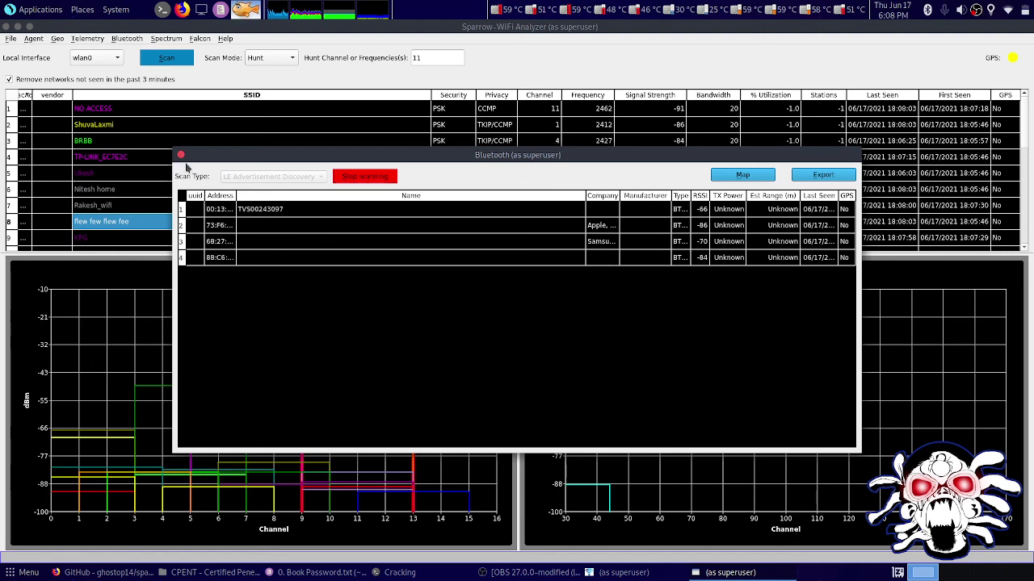
left_click(180, 154)
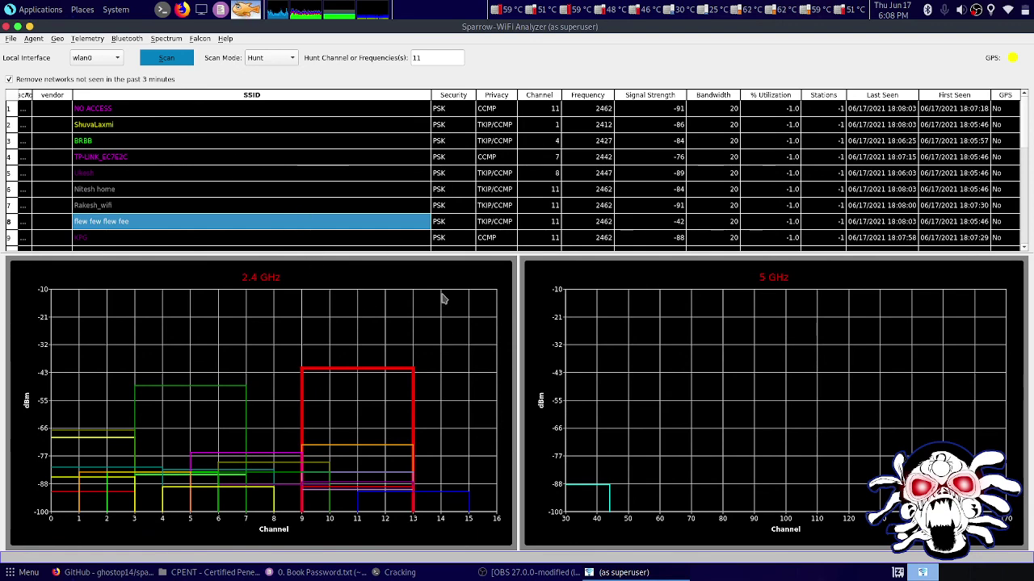